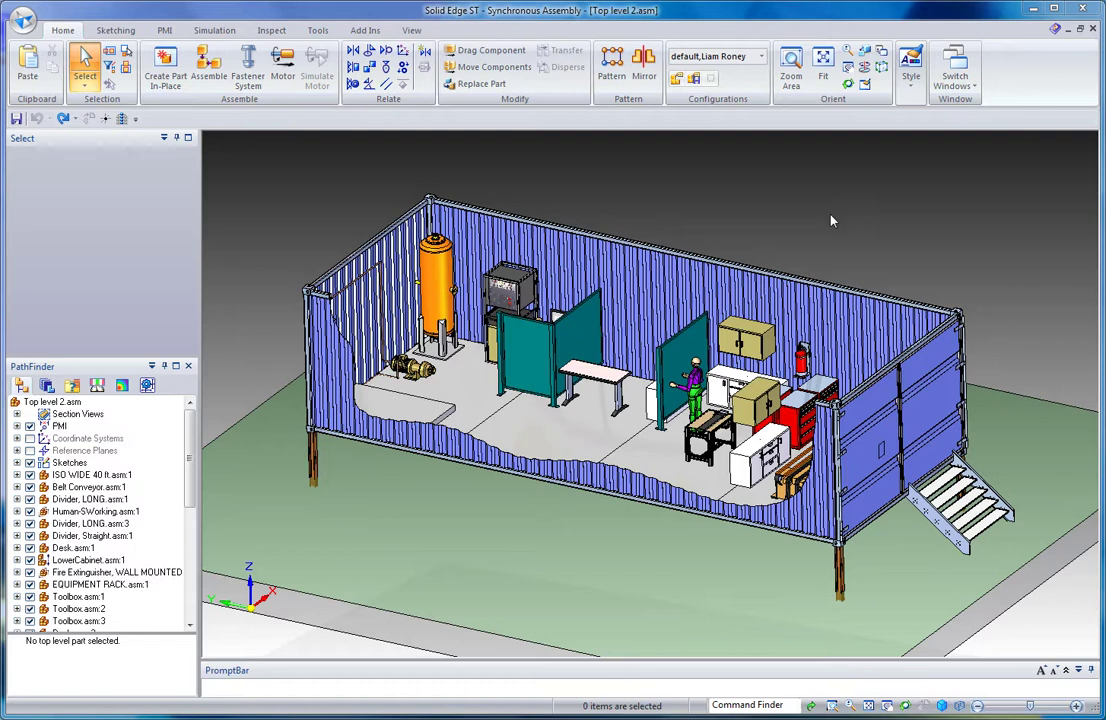
# - Move the tan cabinet beside the belt conveyor about 12.8 ft in a straight line to the front of the desk
pyautogui.scroll(1, 825, 225)
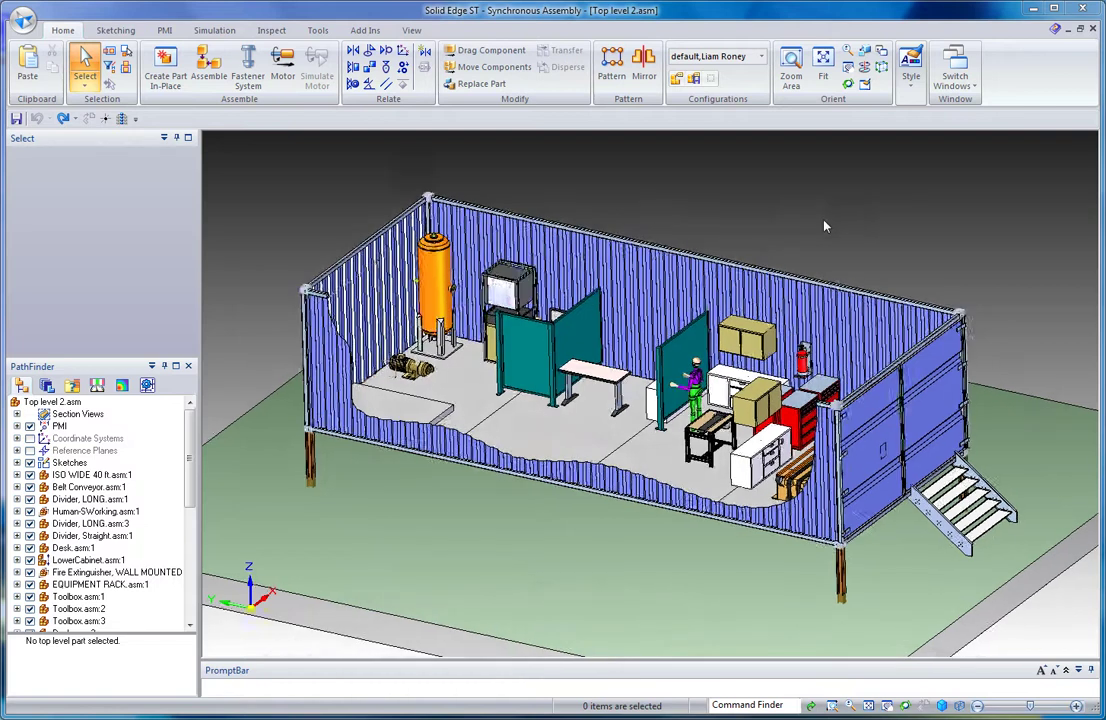
pyautogui.scroll(3, 822, 240)
pyautogui.scroll(5, 840, 270)
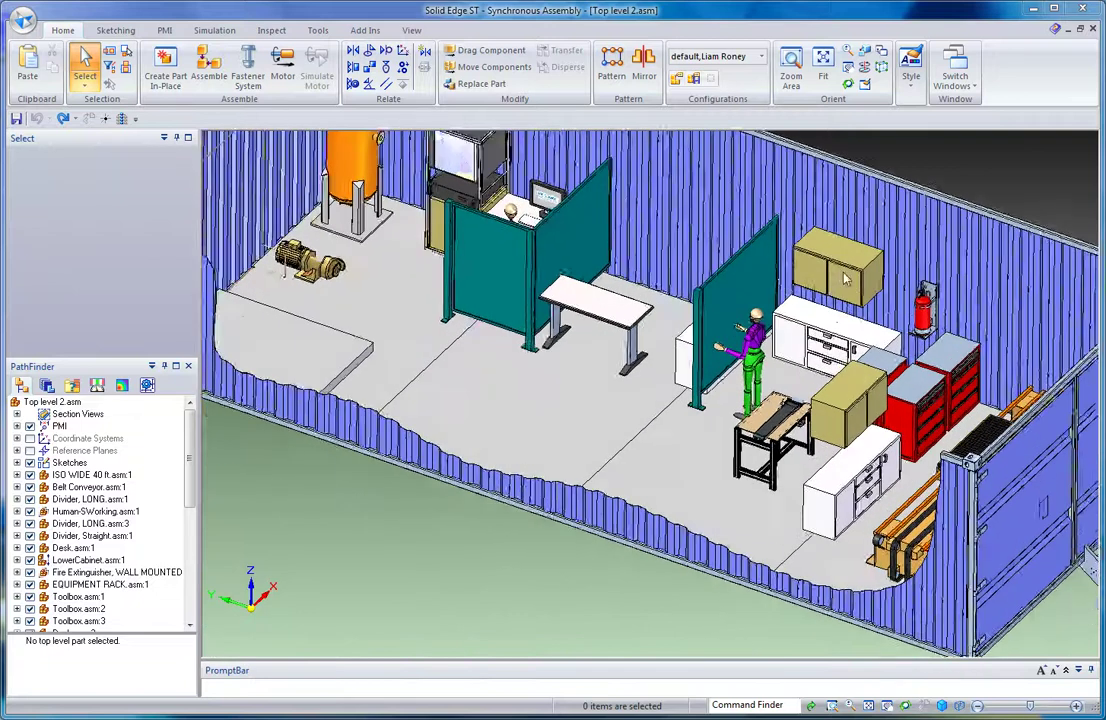
pyautogui.scroll(2, 869, 332)
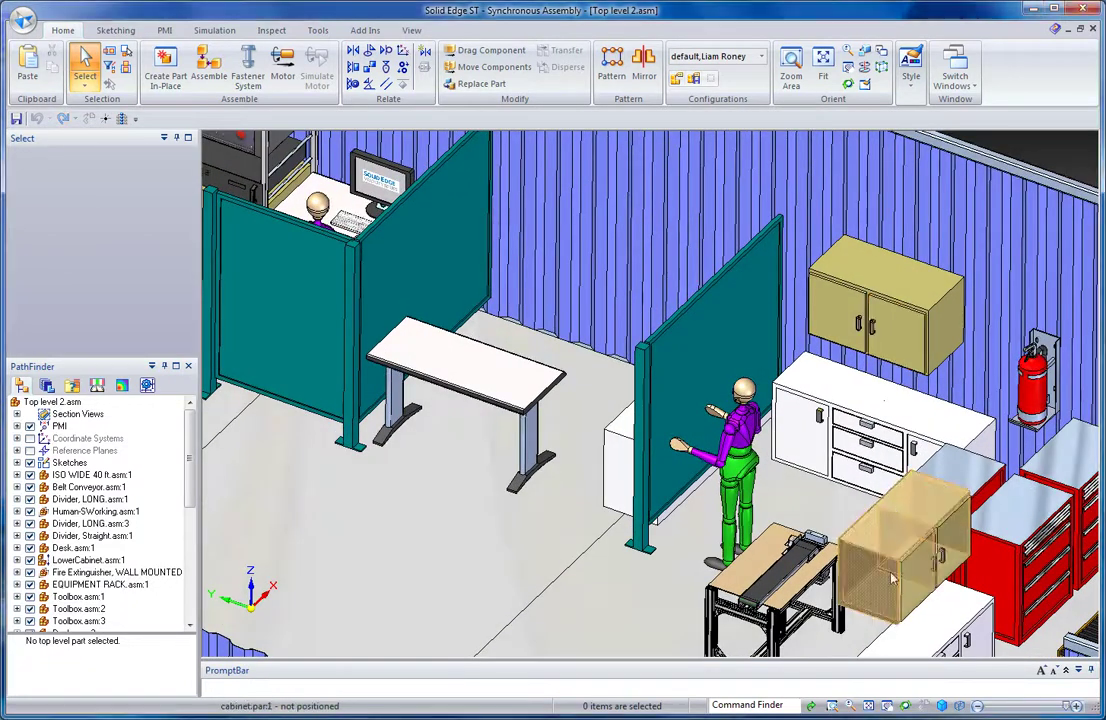
pyautogui.click(896, 509)
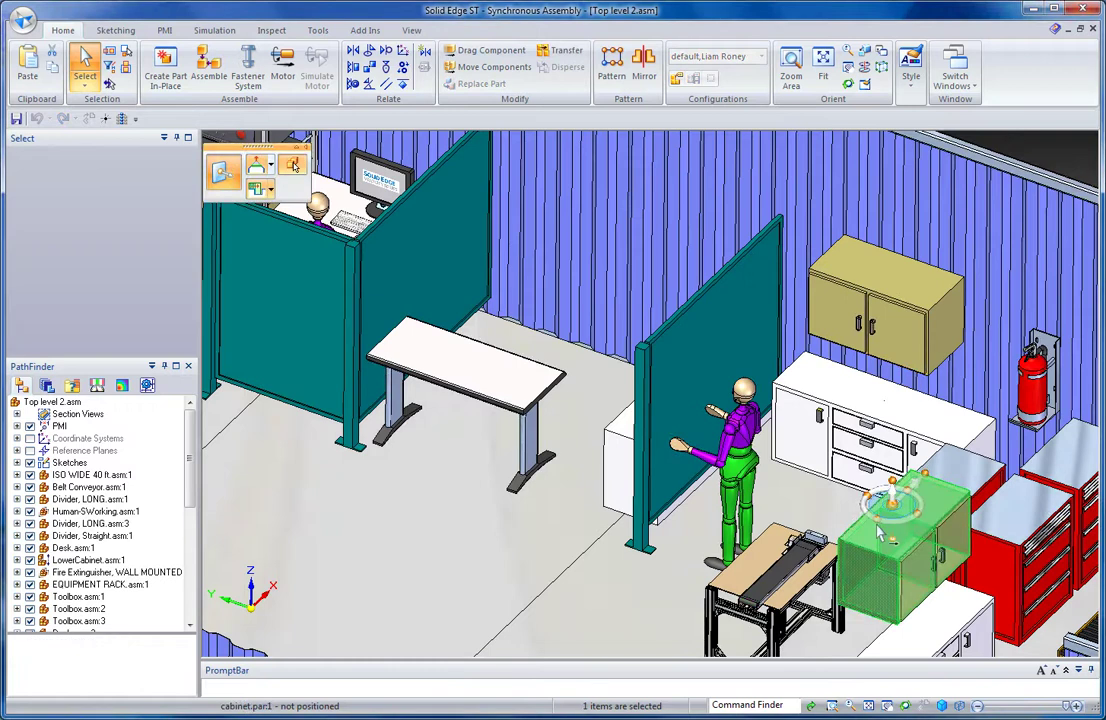
pyautogui.moveTo(908, 518); pyautogui.dragTo(846, 545)
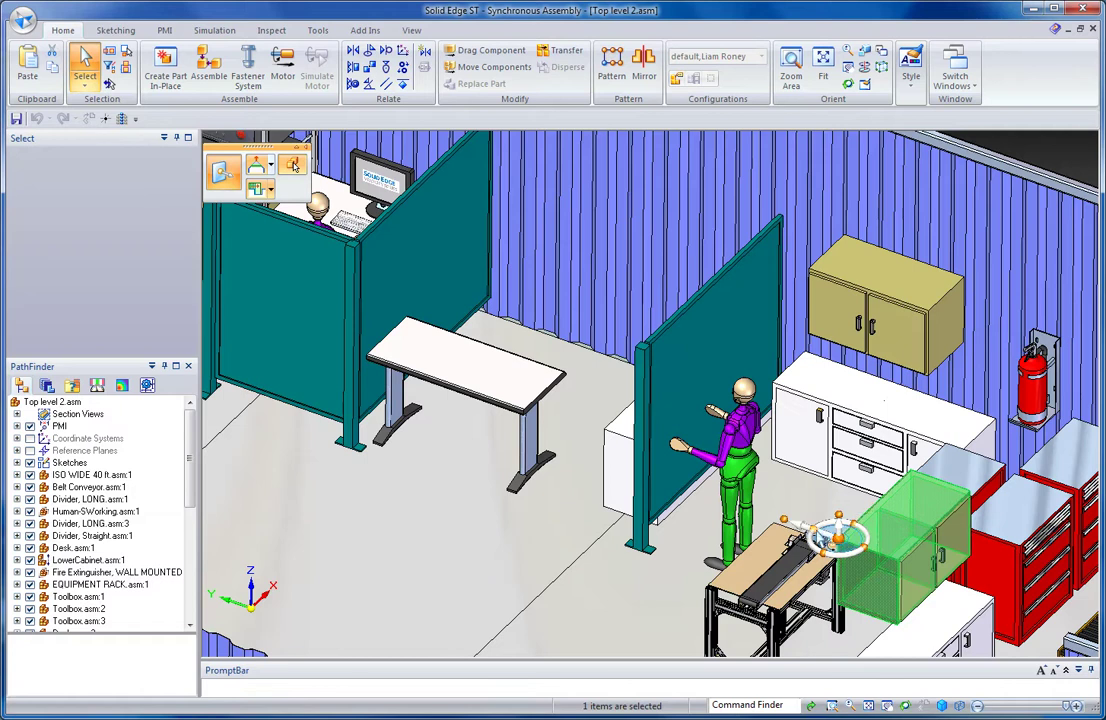
pyautogui.click(293, 166)
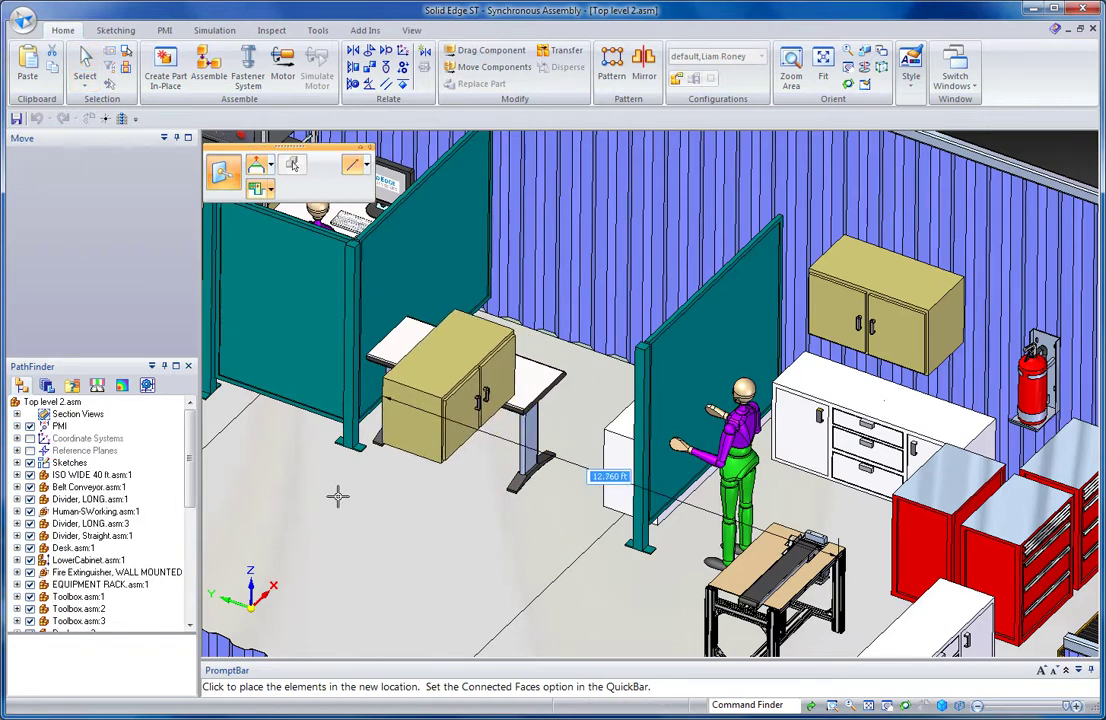
pyautogui.click(338, 495)
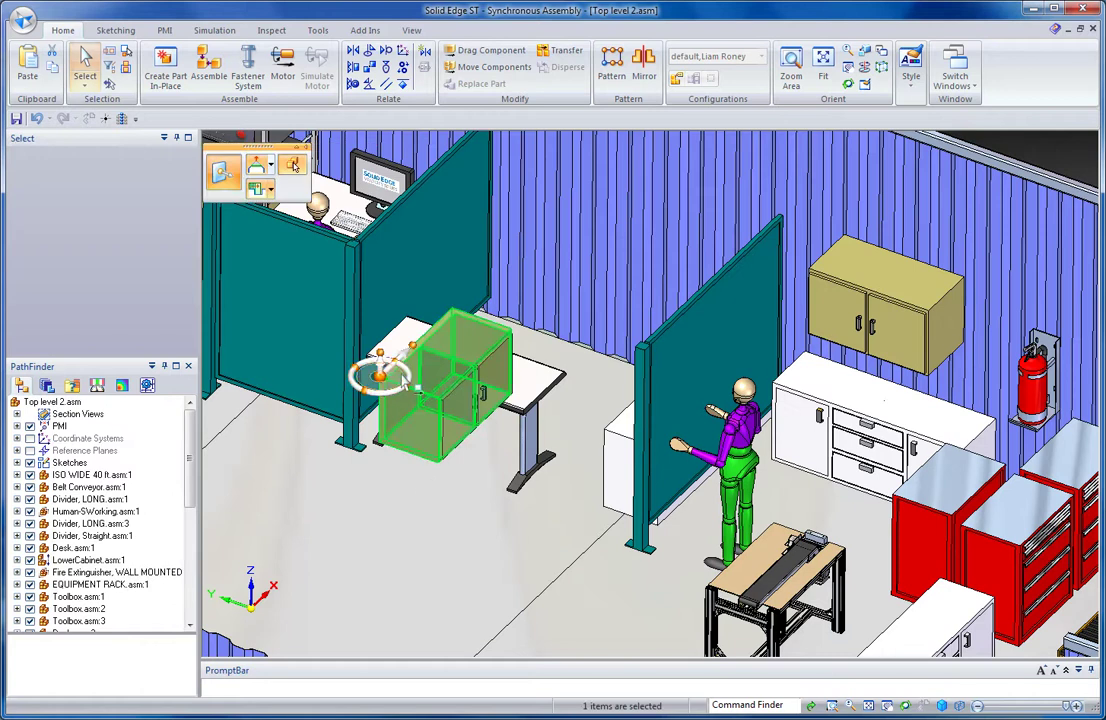
# - Rotate the moved cabinet -90 degrees about its vertical axis and place it on the back wall, aligned with the existing wall cabinet
pyautogui.click(404, 379)
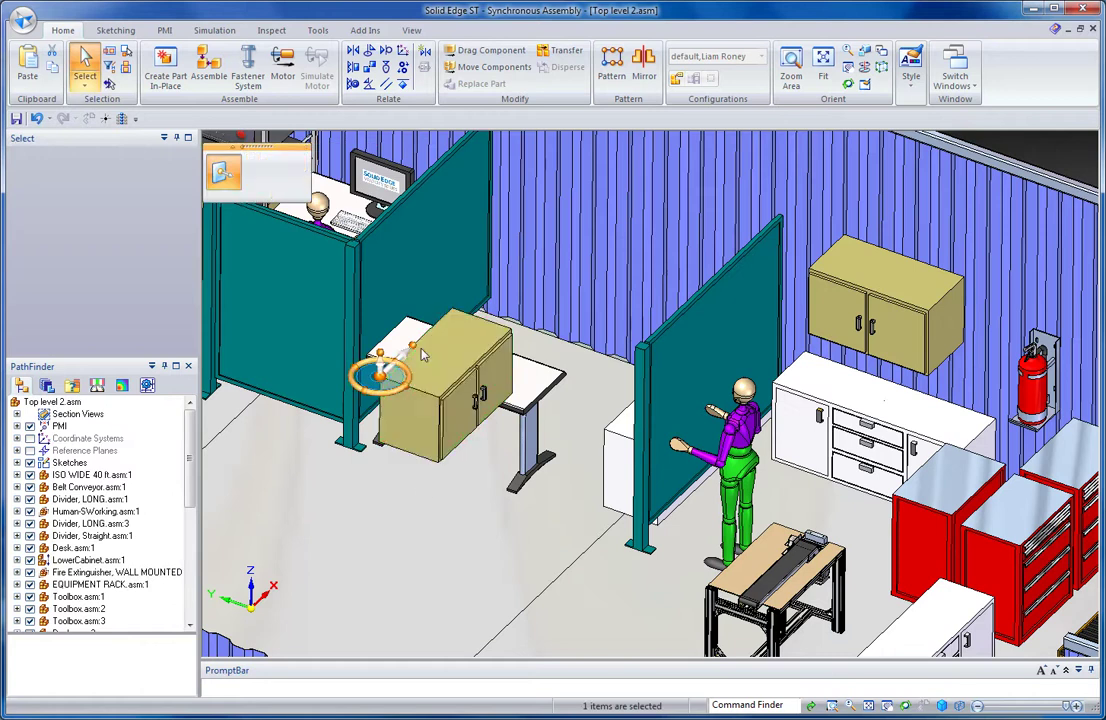
pyautogui.click(448, 410)
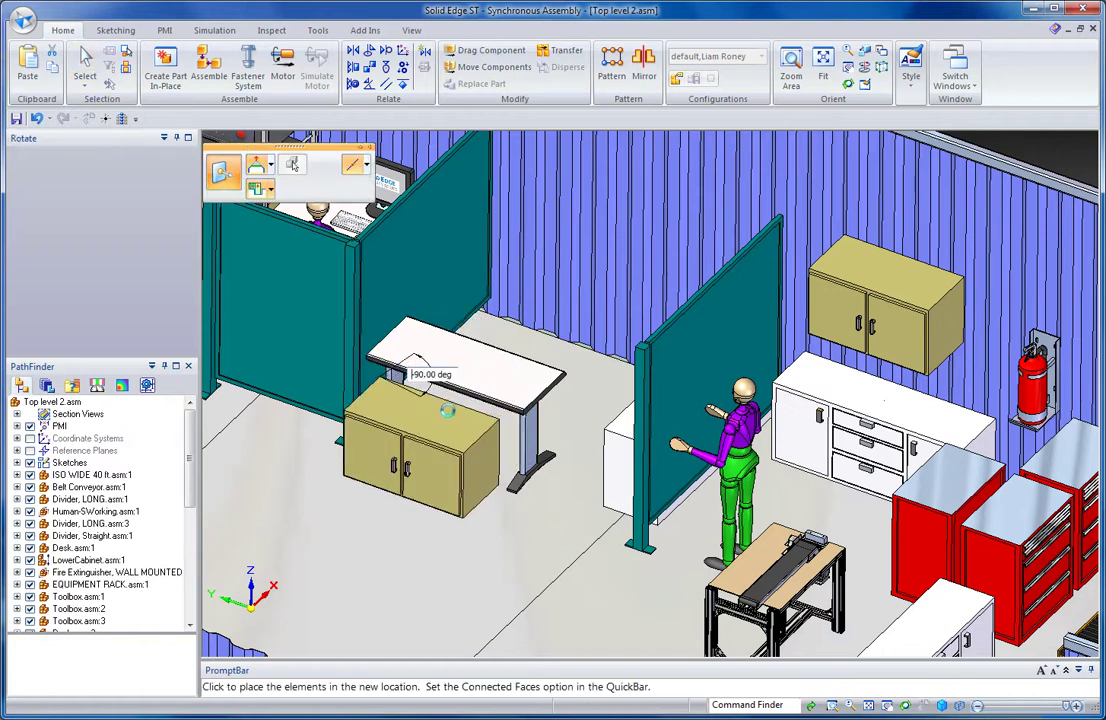
pyautogui.click(293, 166)
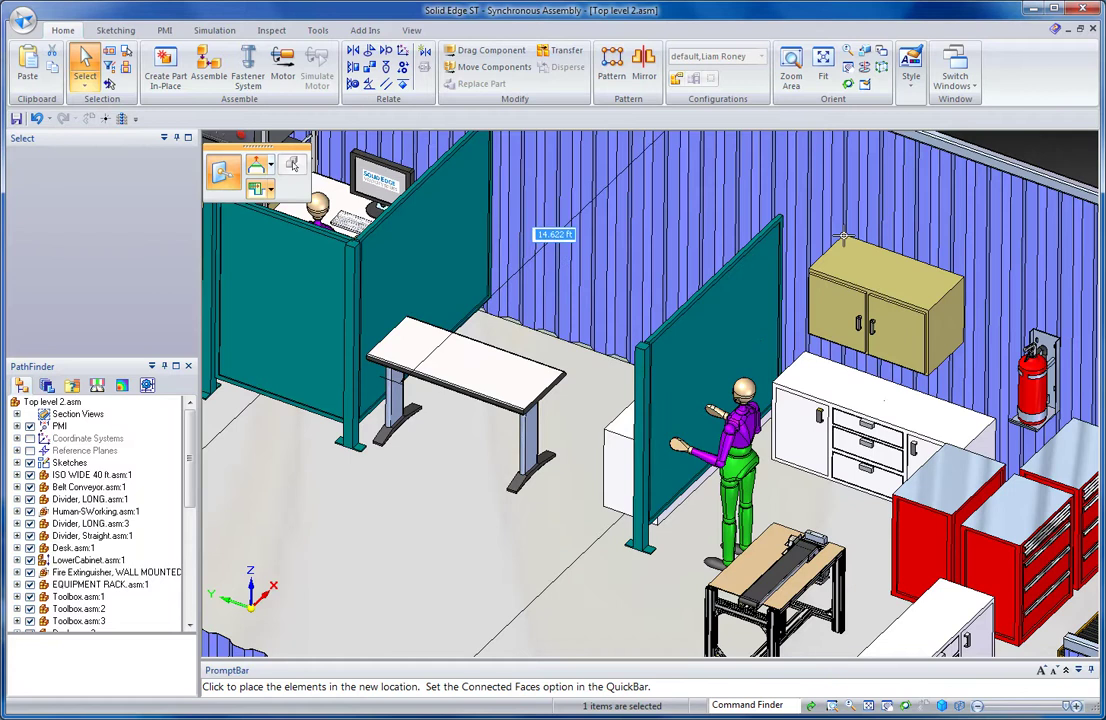
pyautogui.click(765, 222)
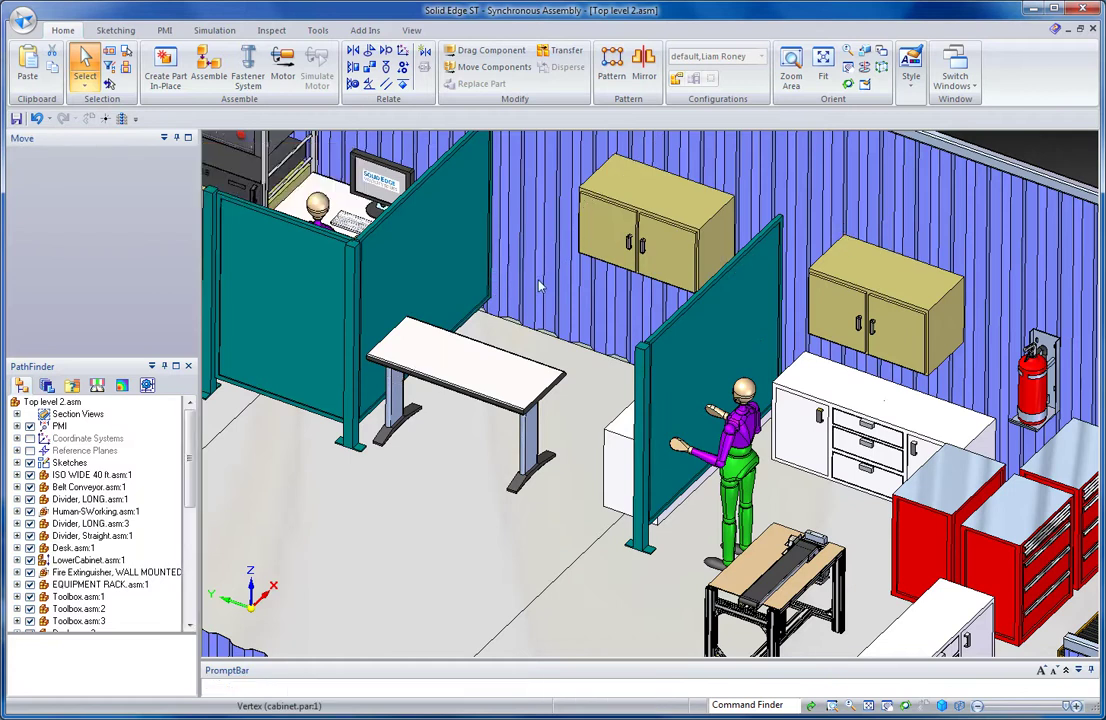
pyautogui.click(470, 463)
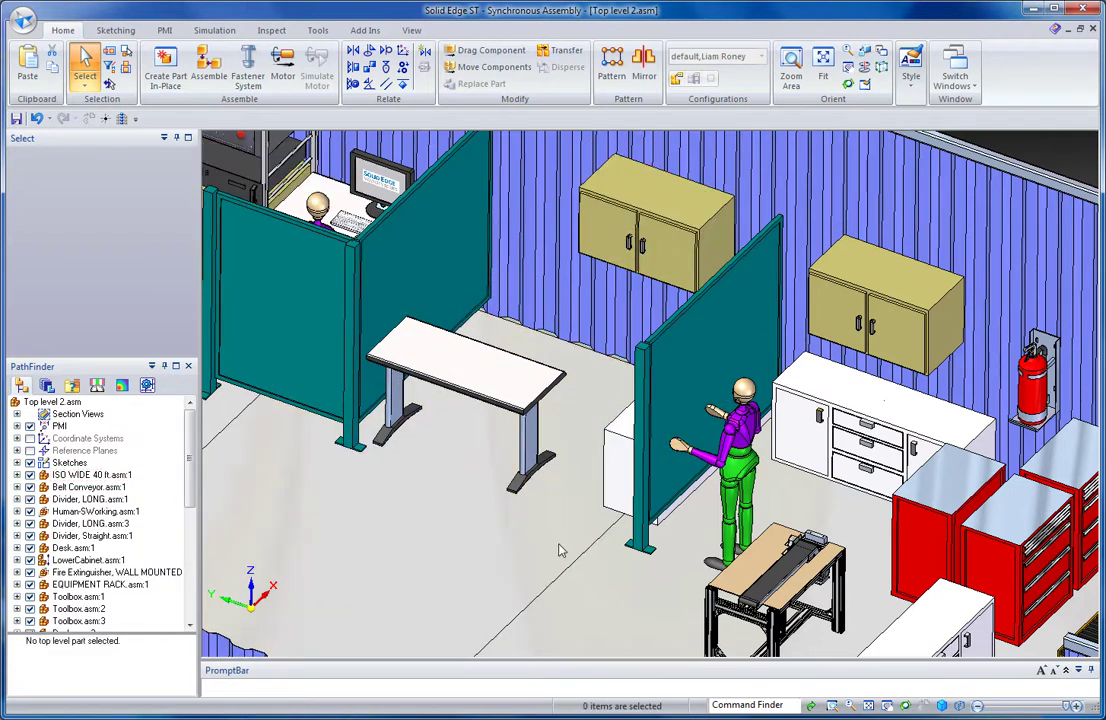
# - Move the belt conveyor table about 15 ft to beside the L-shaped divider and rotate it a quarter turn about the vertical axis
pyautogui.keyDown('shift'); pyautogui.moveTo(569, 525); pyautogui.dragTo(481, 395, button='middle'); pyautogui.keyUp('shift')
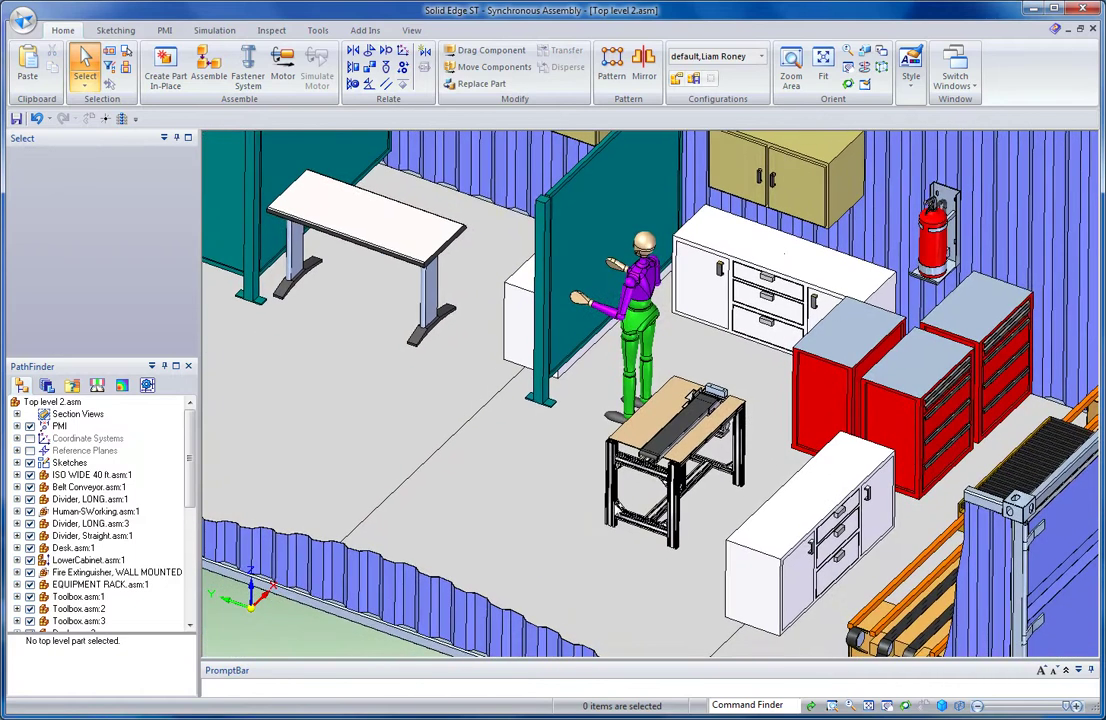
pyautogui.click(636, 528)
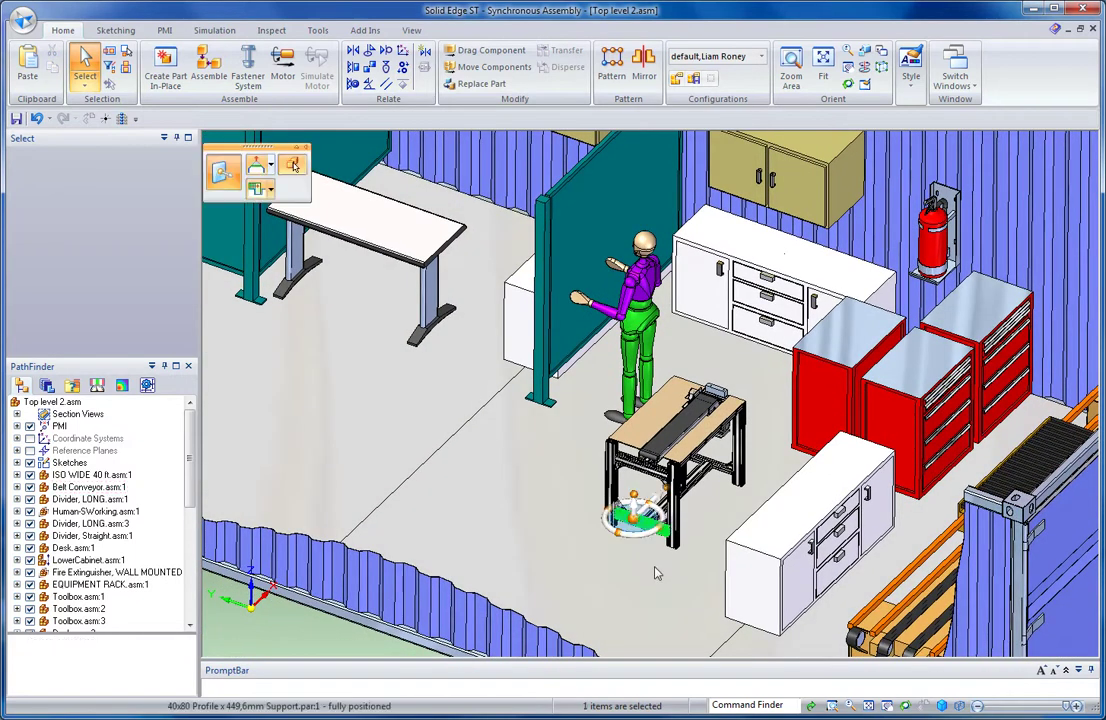
pyautogui.click(598, 514)
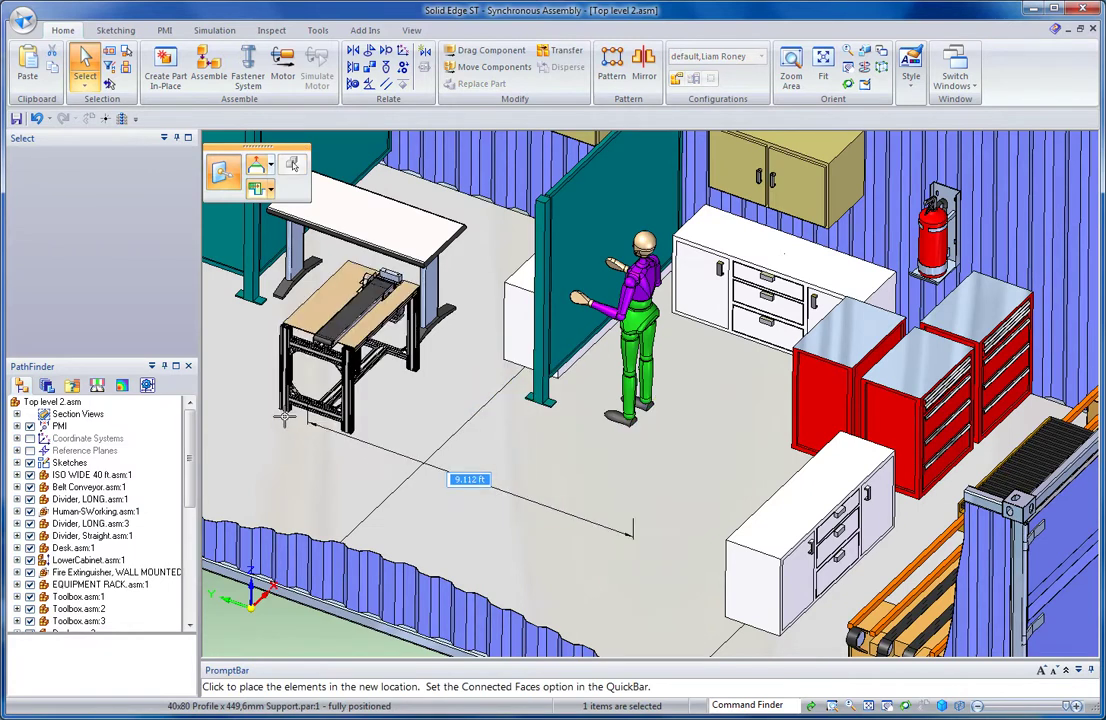
pyautogui.scroll(-1, 392, 462)
pyautogui.keyDown('shift'); pyautogui.moveTo(392, 462); pyautogui.dragTo(796, 636, button='middle'); pyautogui.keyUp('shift')
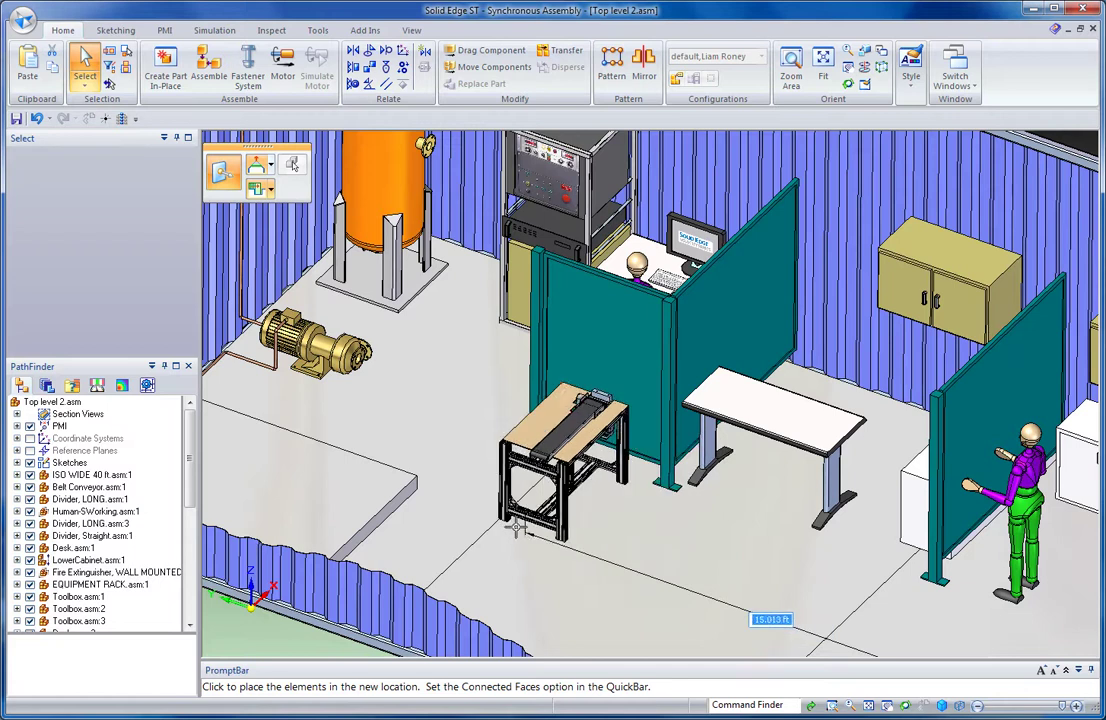
pyautogui.click(547, 543)
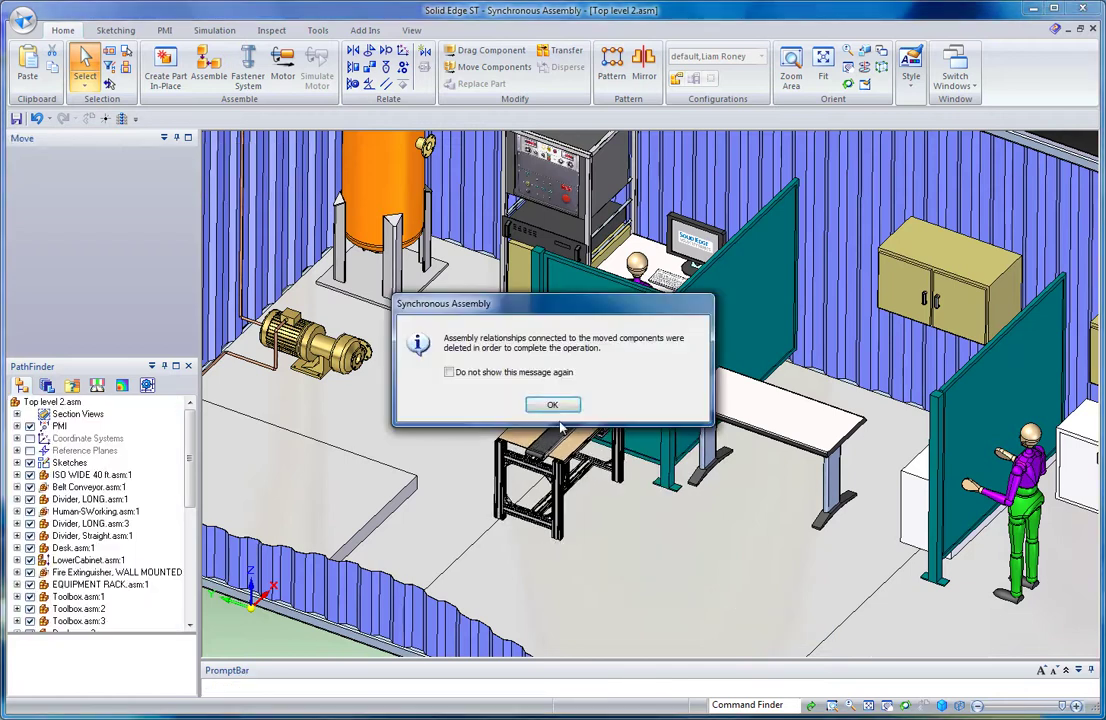
pyautogui.click(553, 405)
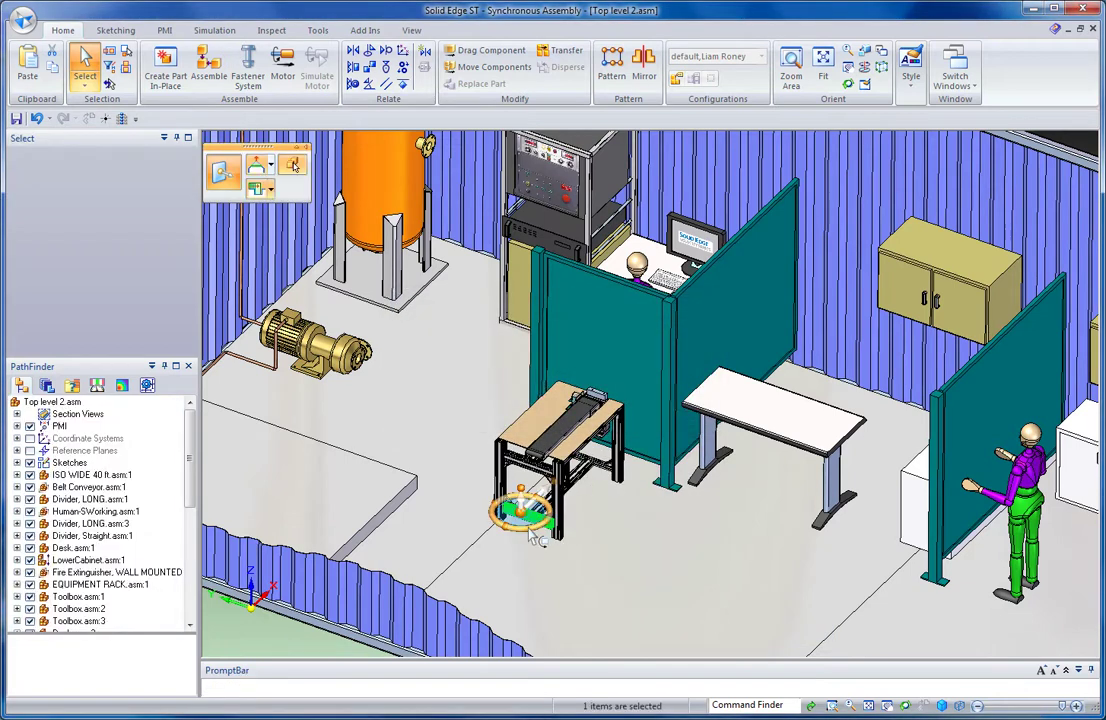
pyautogui.click(557, 490)
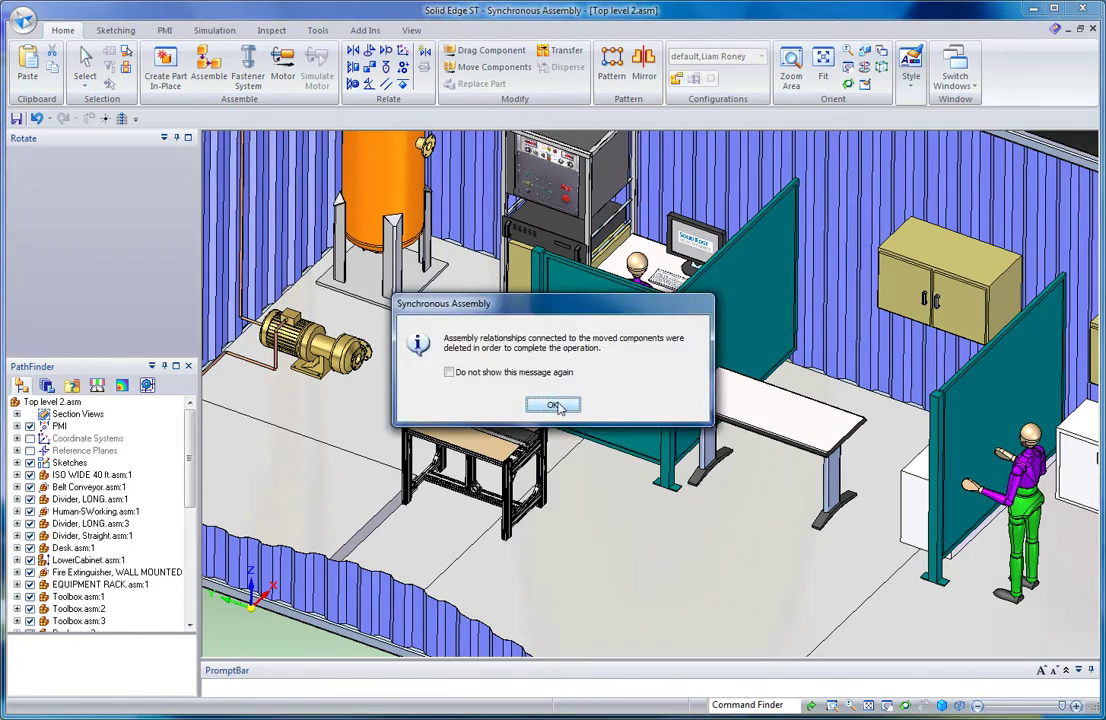
pyautogui.click(553, 405)
# - Relocate the steering wheel to the foot of the conveyor's leg and raise the conveyor vertically to the top of the raised floor section
pyautogui.scroll(5, 538, 510)
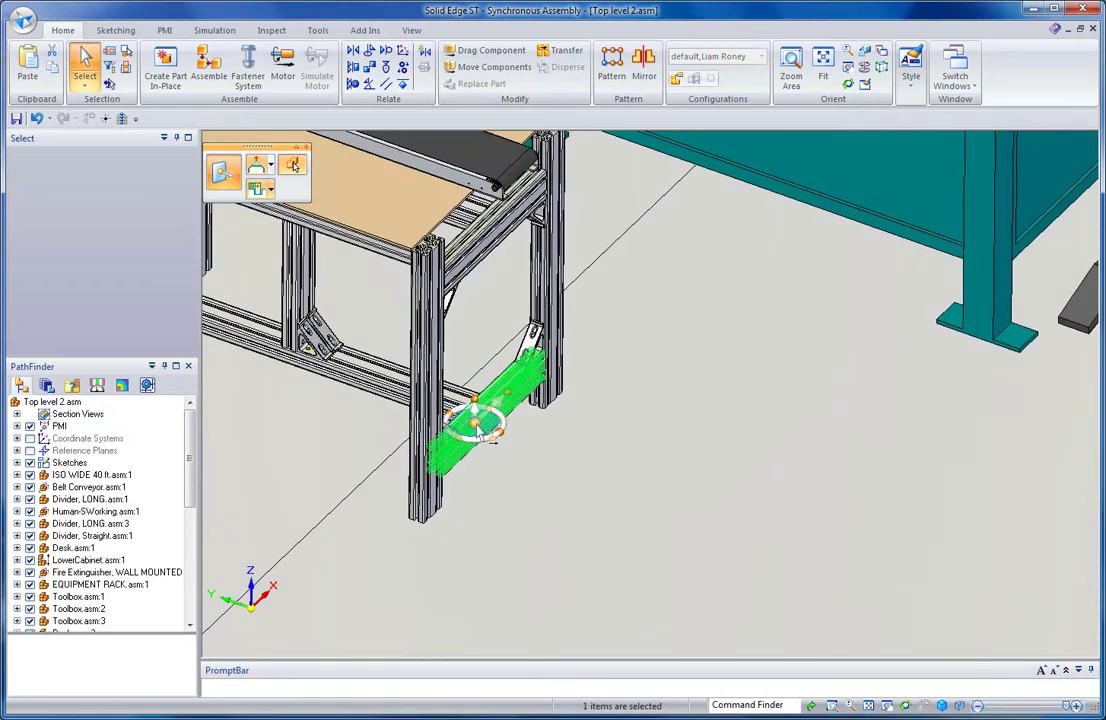
pyautogui.moveTo(480, 433); pyautogui.dragTo(575, 406)
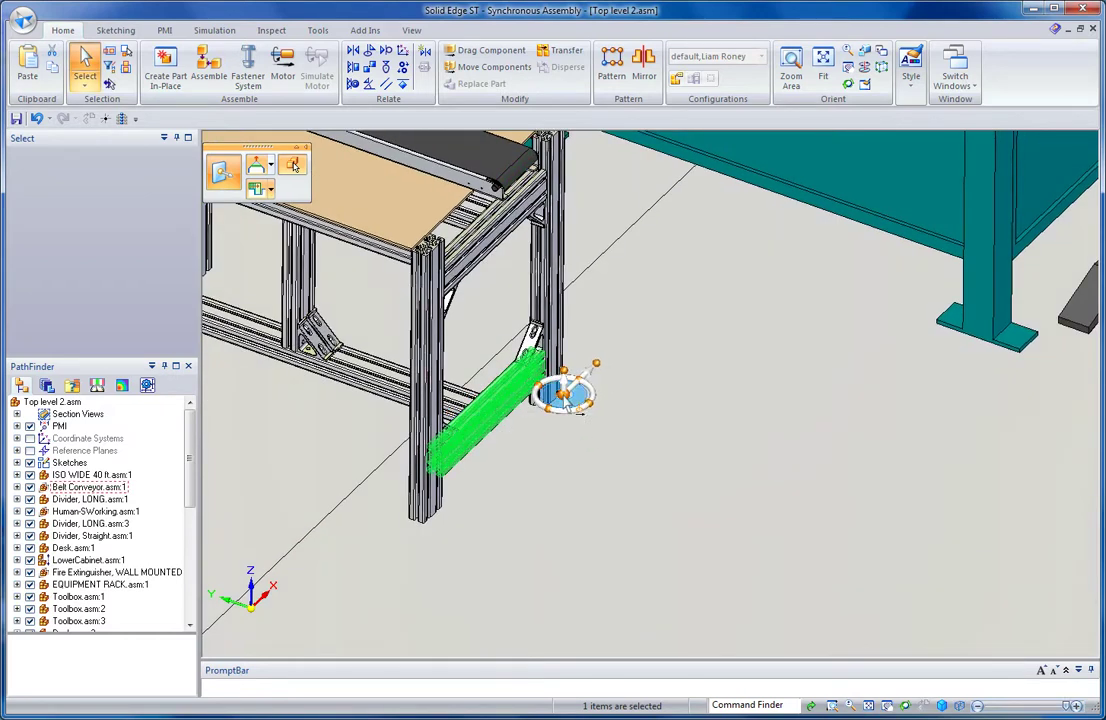
pyautogui.scroll(-1, 582, 446)
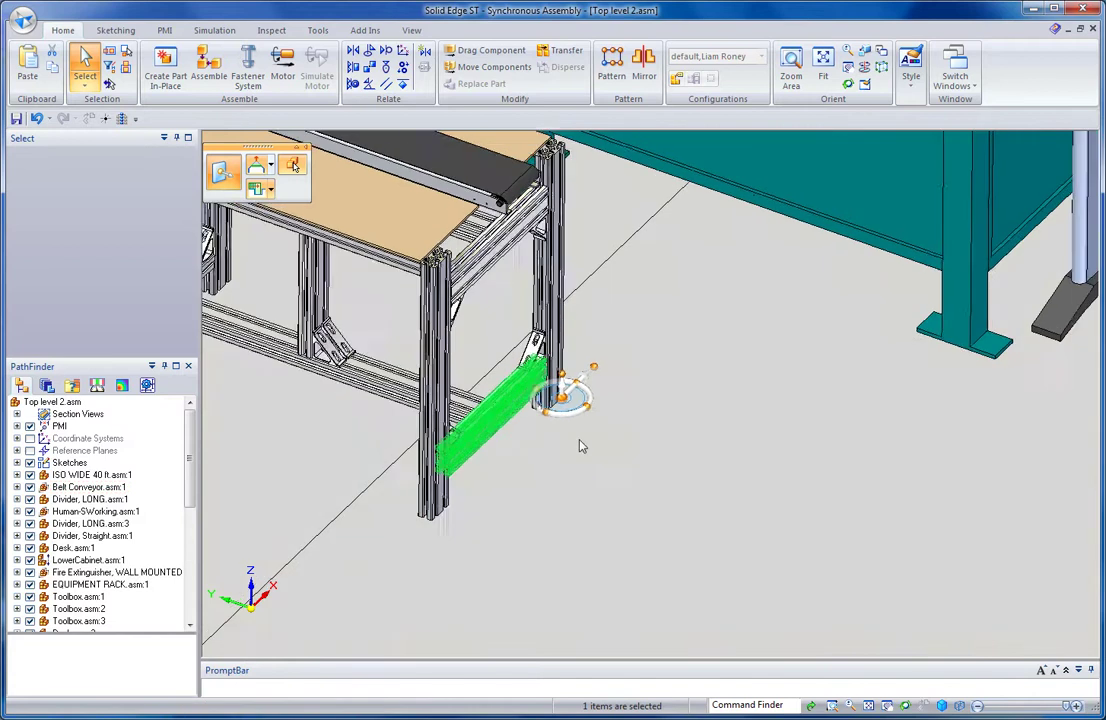
pyautogui.scroll(-2, 582, 446)
pyautogui.keyDown('shift'); pyautogui.moveTo(582, 446); pyautogui.dragTo(871, 528, button='middle'); pyautogui.keyUp('shift')
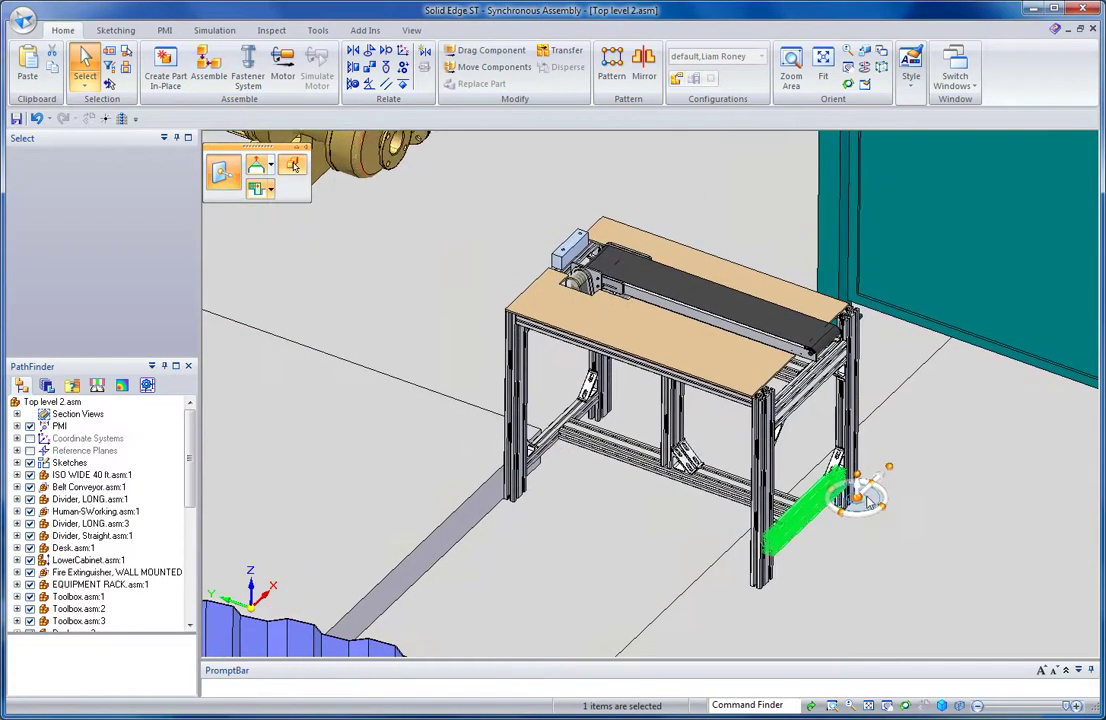
pyautogui.click(866, 494)
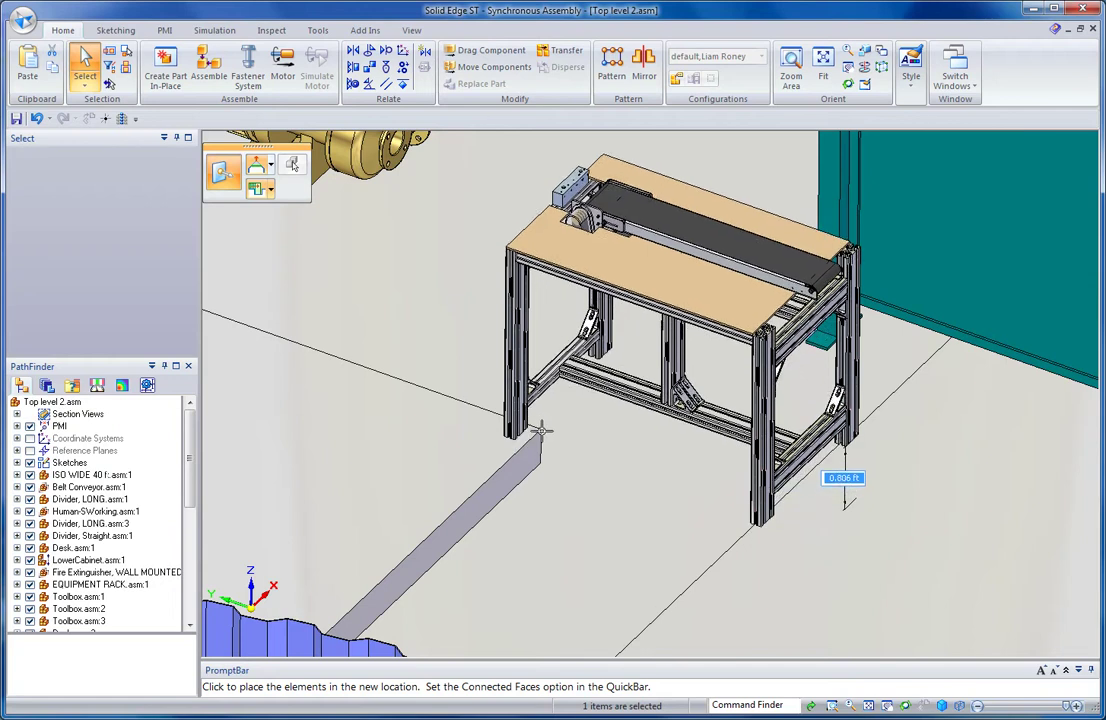
pyautogui.click(617, 480)
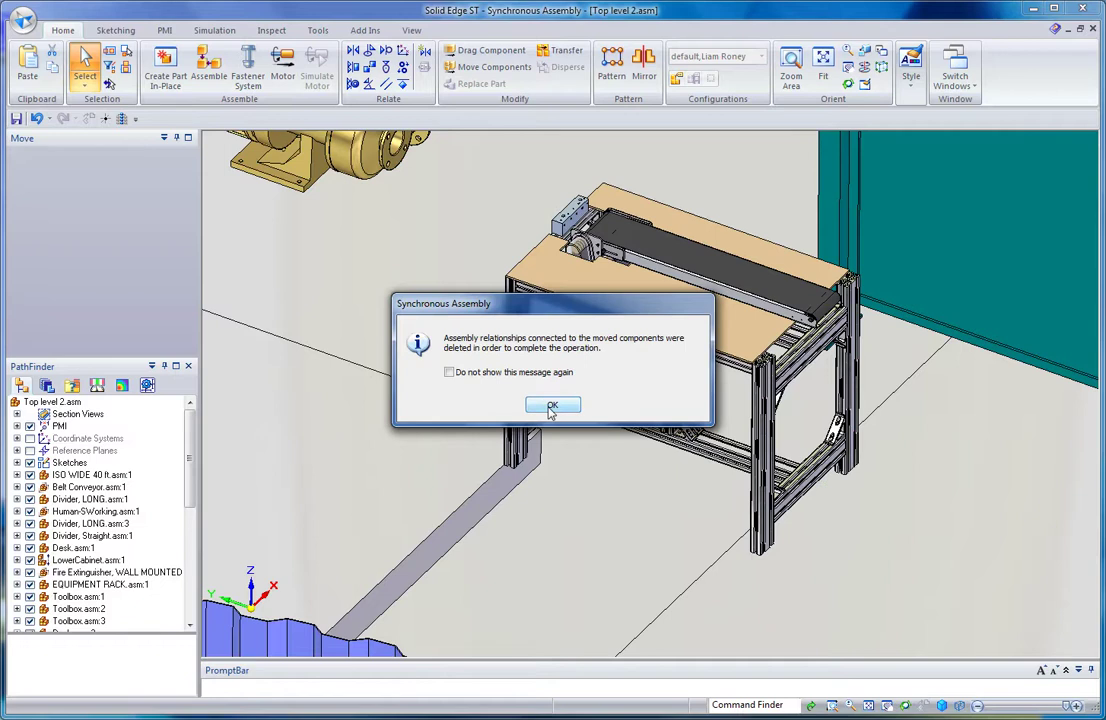
pyautogui.click(551, 403)
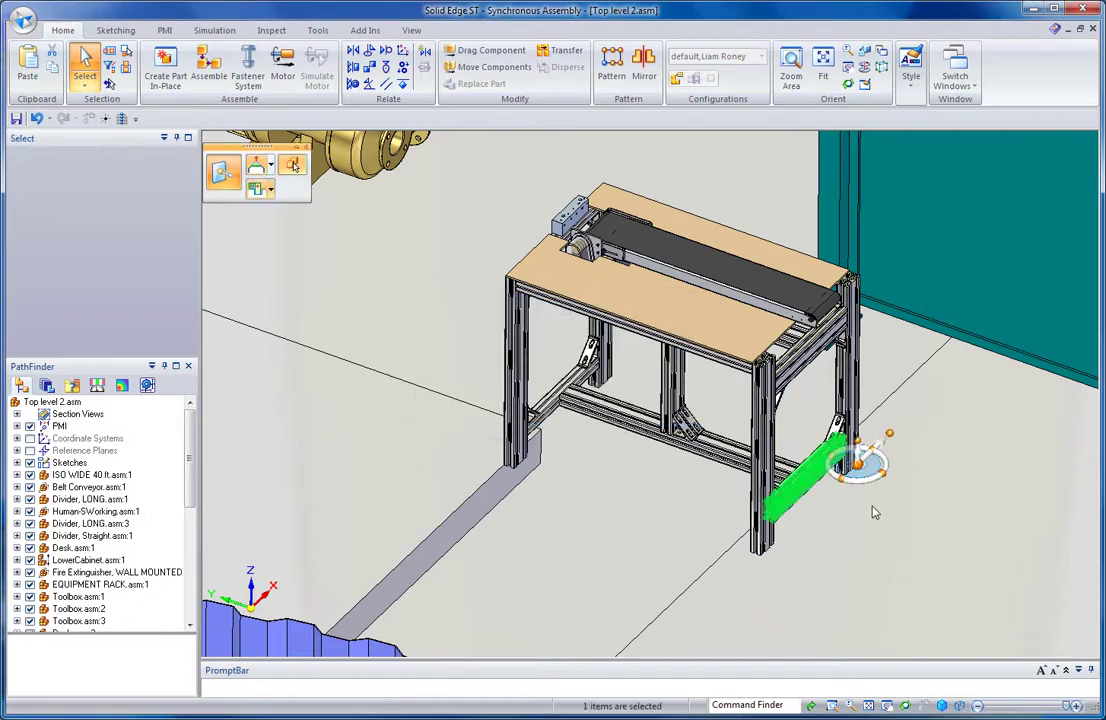
# - Move the conveyor horizontally about 6 ft onto the raised floor section near the corrugated wall
pyautogui.moveTo(875, 512); pyautogui.dragTo(940, 563, button='middle')
pyautogui.scroll(-3, 830, 512)
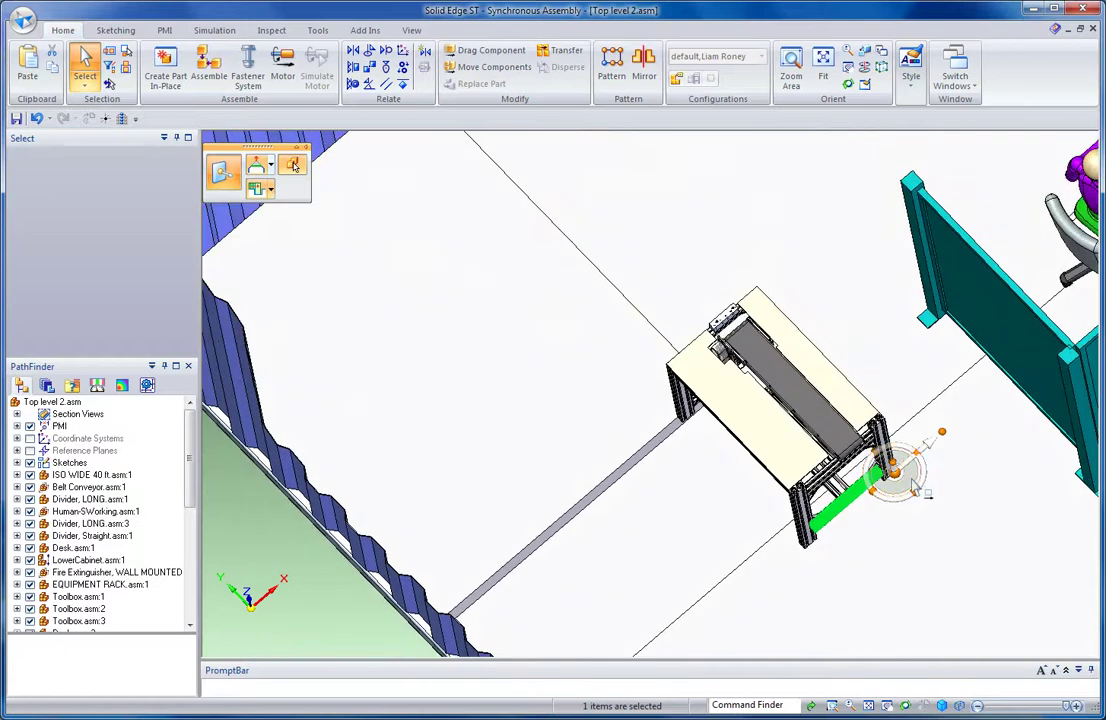
pyautogui.click(905, 476)
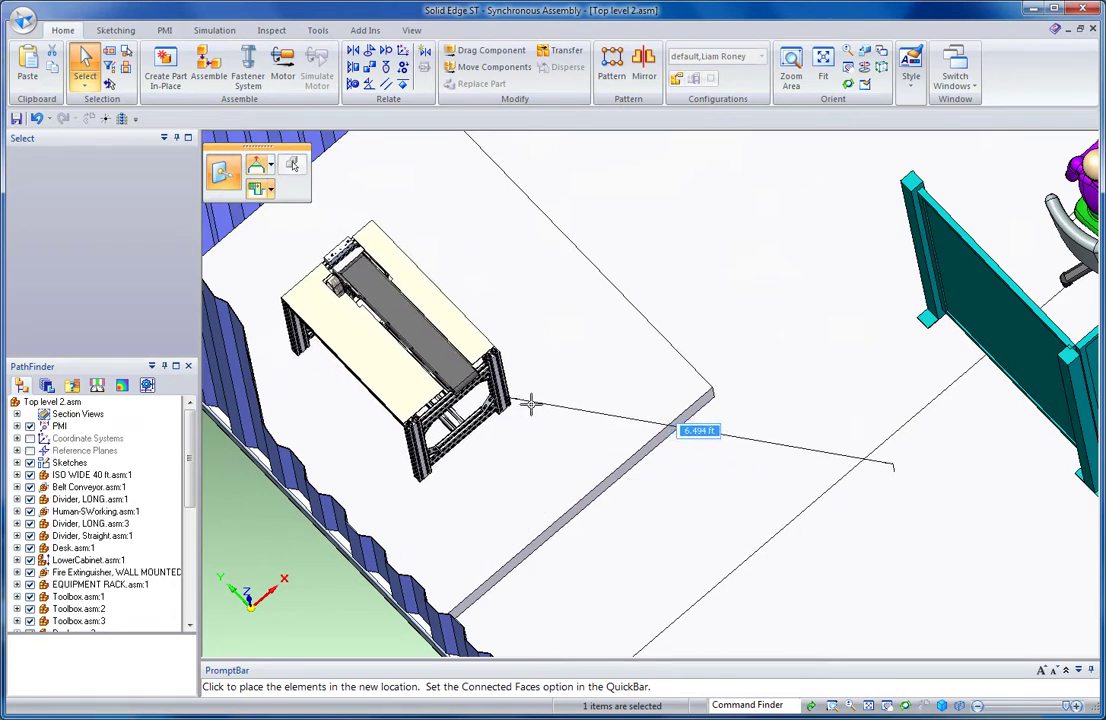
pyautogui.click(570, 448)
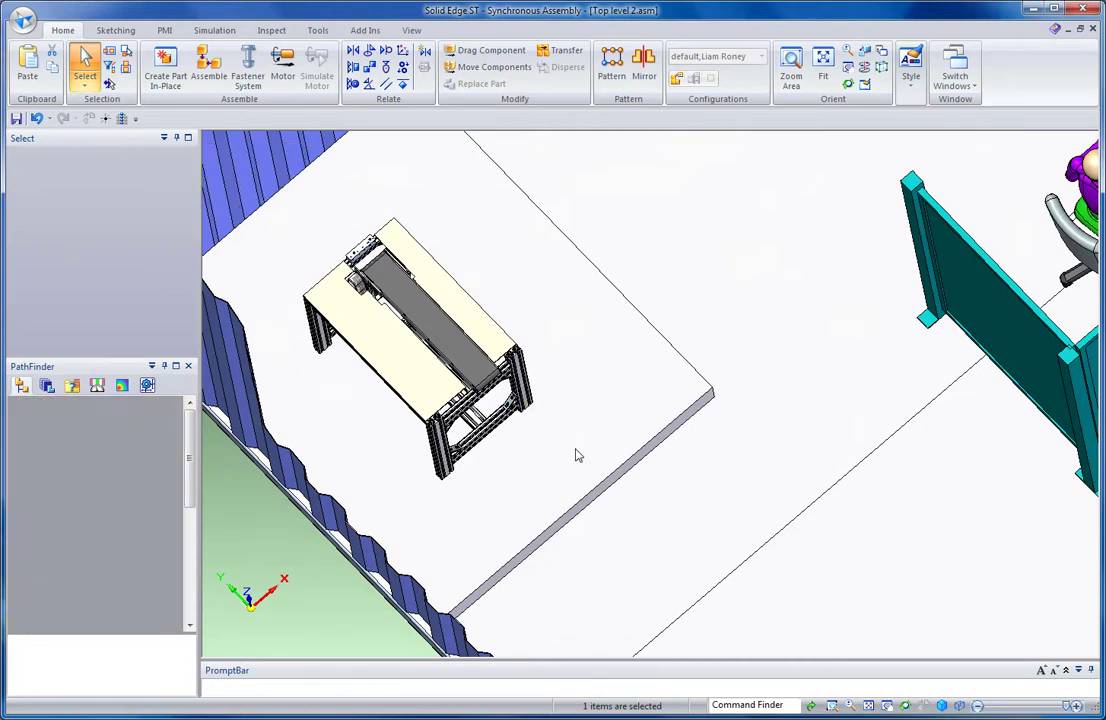
# - Offset the steering wheel 2 ft from the conveyor's leg and move the conveyor until the wheel aligns with the corner of the raised floor's edge
pyautogui.moveTo(684, 450); pyautogui.dragTo(612, 469, button='middle')
pyautogui.scroll(5, 615, 469)
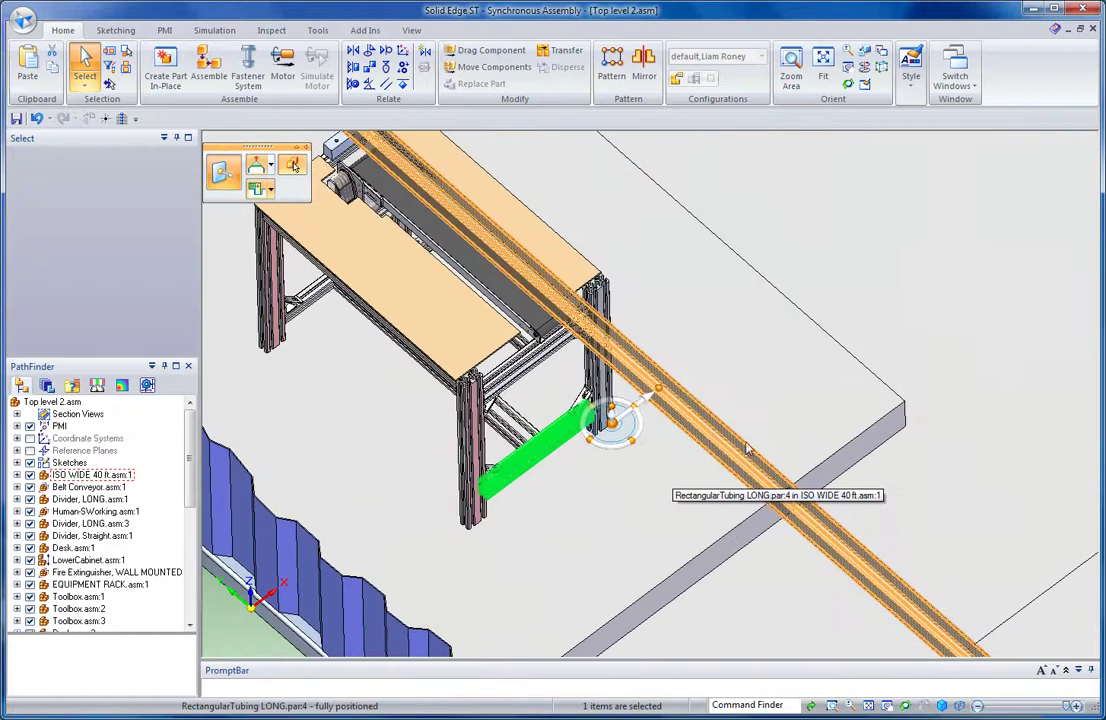
pyautogui.moveTo(660, 476); pyautogui.dragTo(660, 410, button='middle')
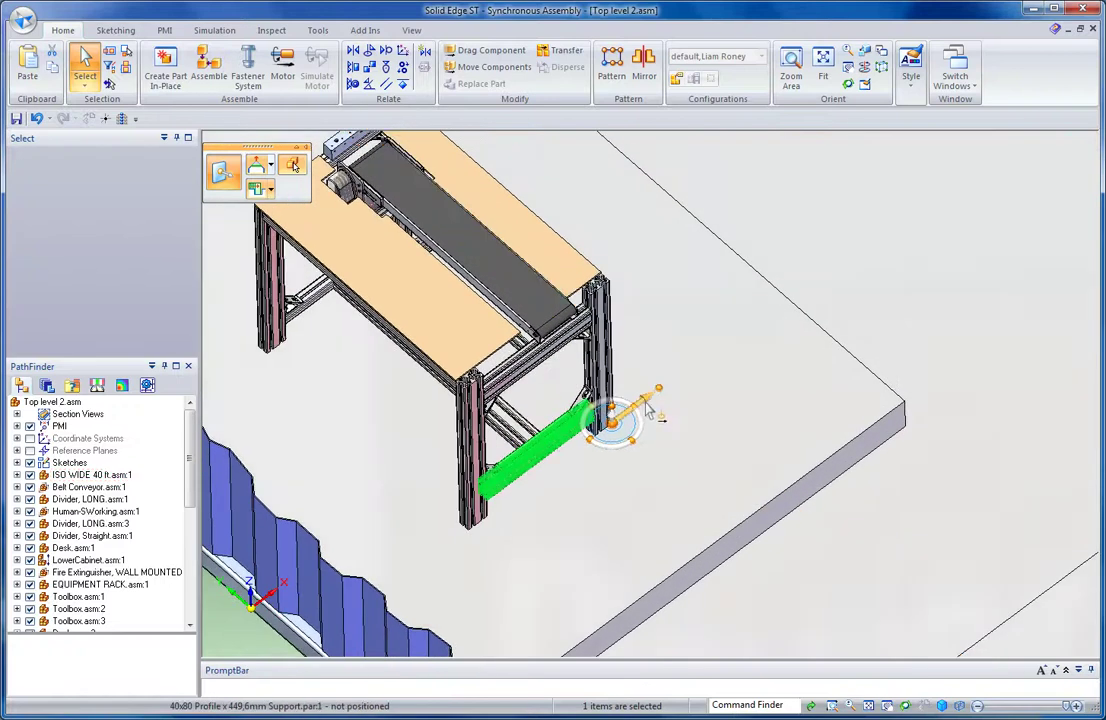
pyautogui.moveTo(648, 408); pyautogui.dragTo(717, 378)
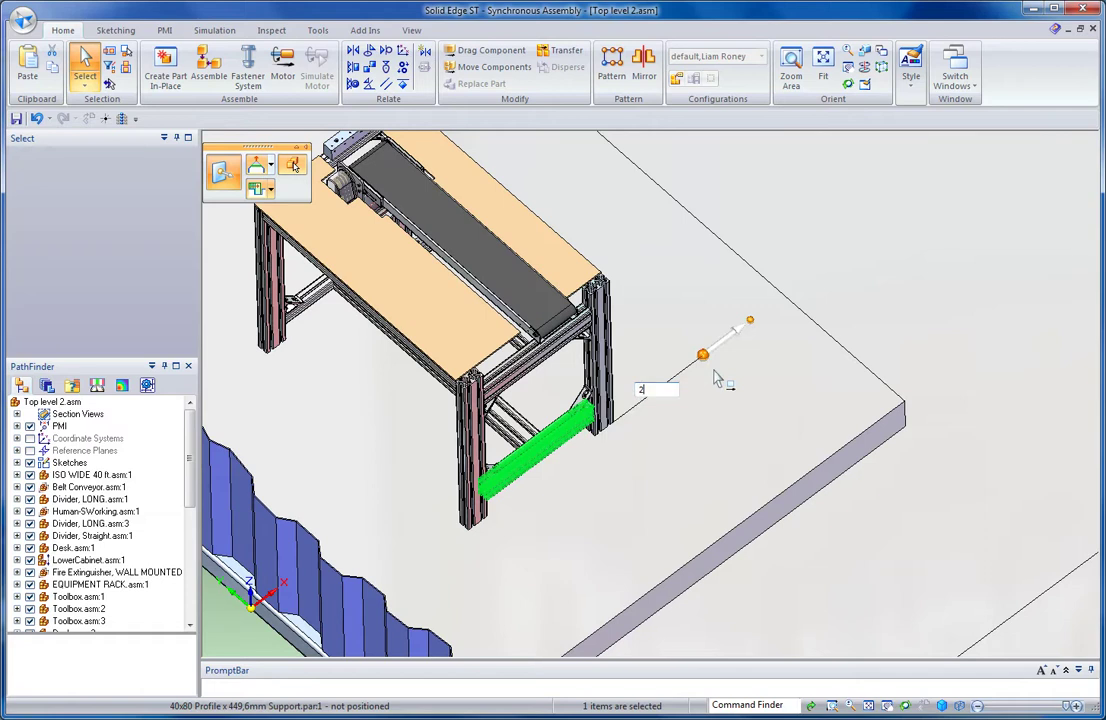
pyautogui.write('2')
pyautogui.press('Return')
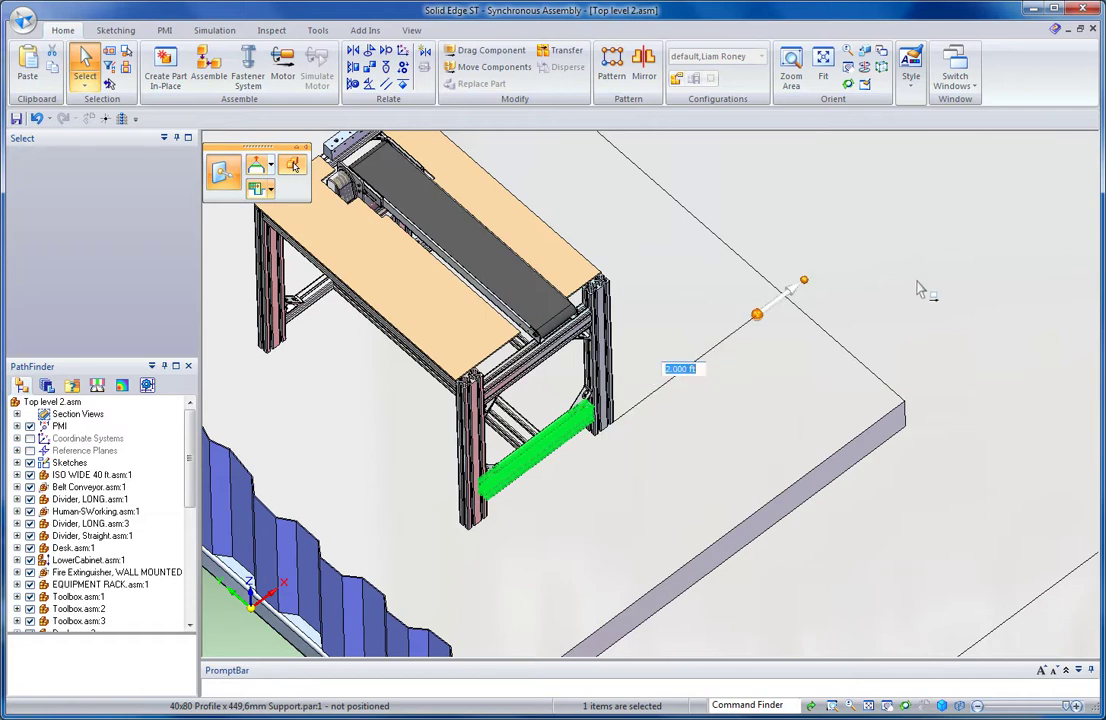
pyautogui.click(758, 316)
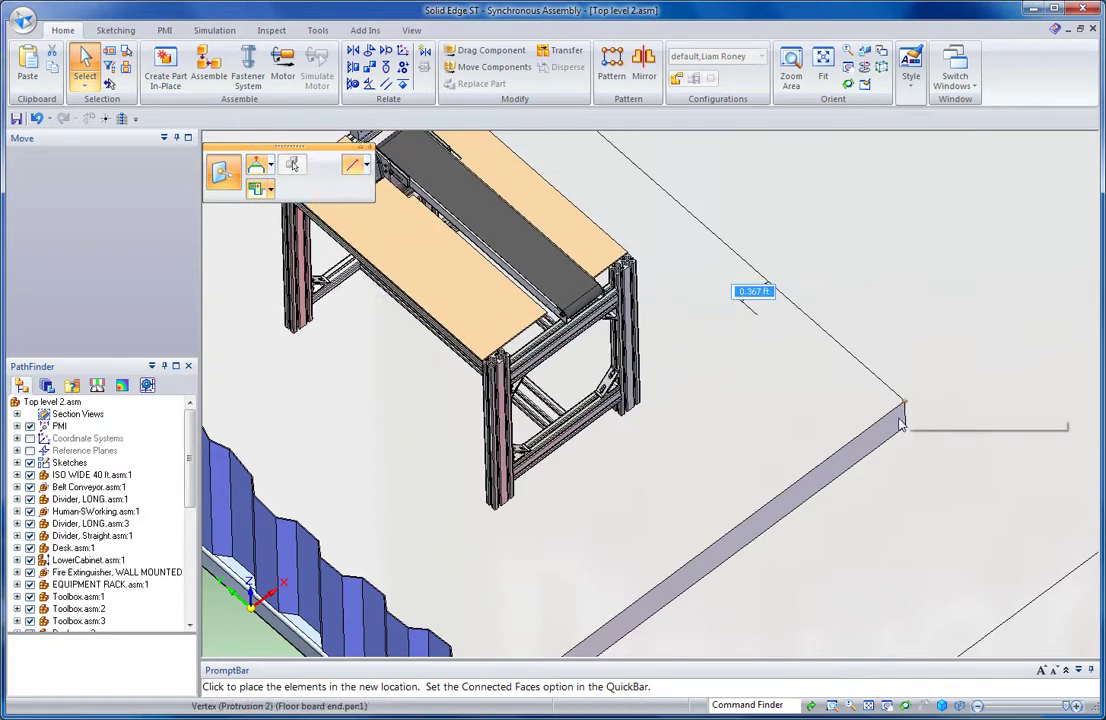
pyautogui.click(900, 423)
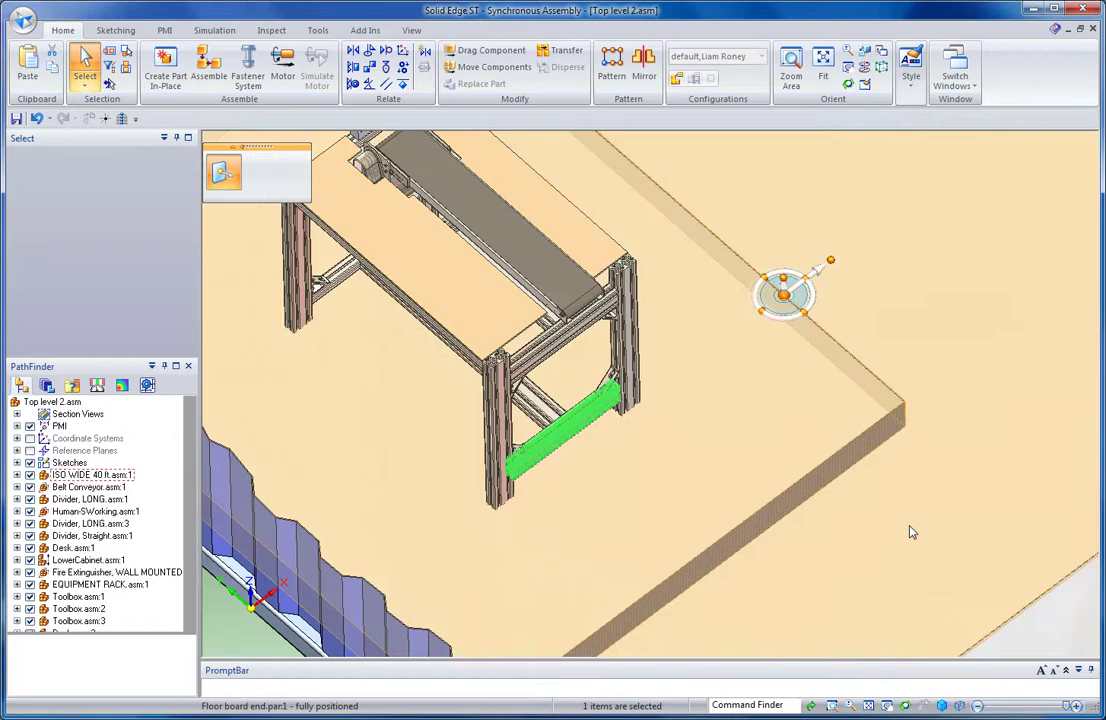
# - Edit the Conveyor.asm subassembly of Belt Conveyor.asm in place within the top-level assembly
pyautogui.press('Escape')
pyautogui.scroll(-3, 886, 513)
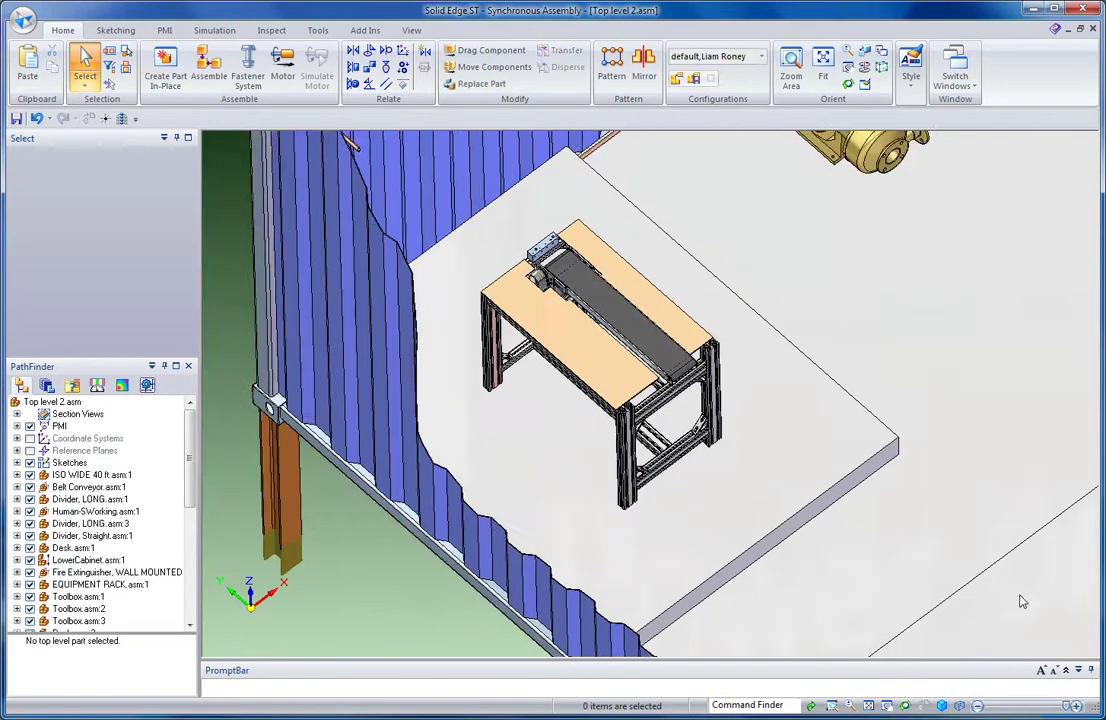
pyautogui.click(17, 487)
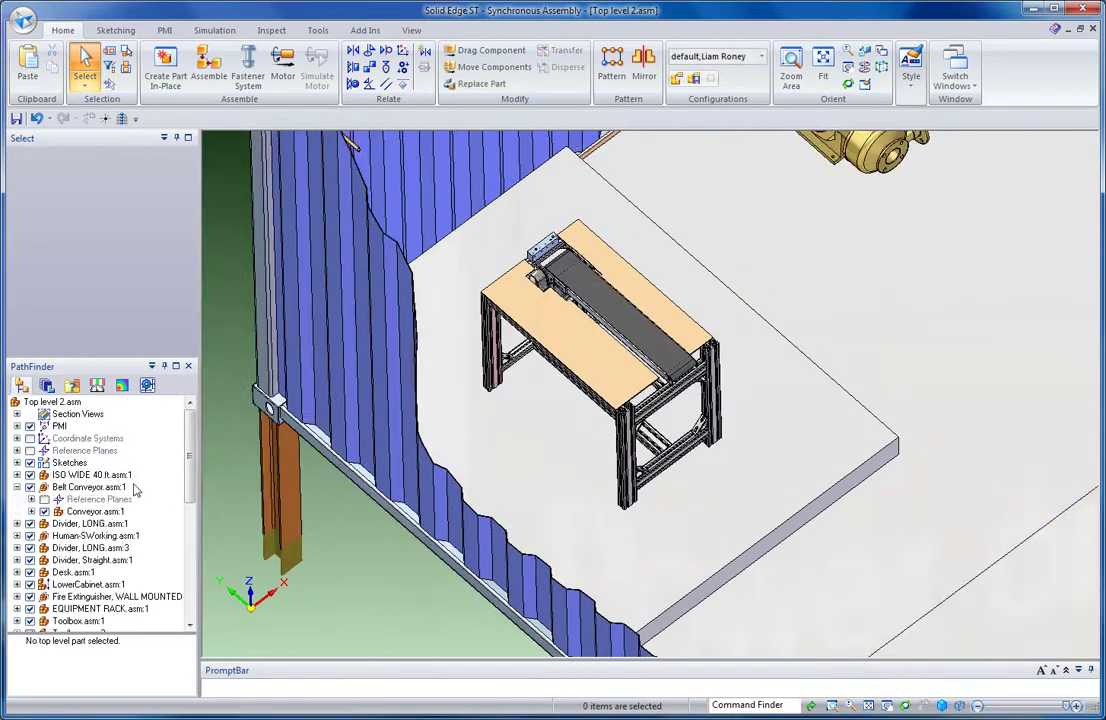
pyautogui.rightClick(100, 512)
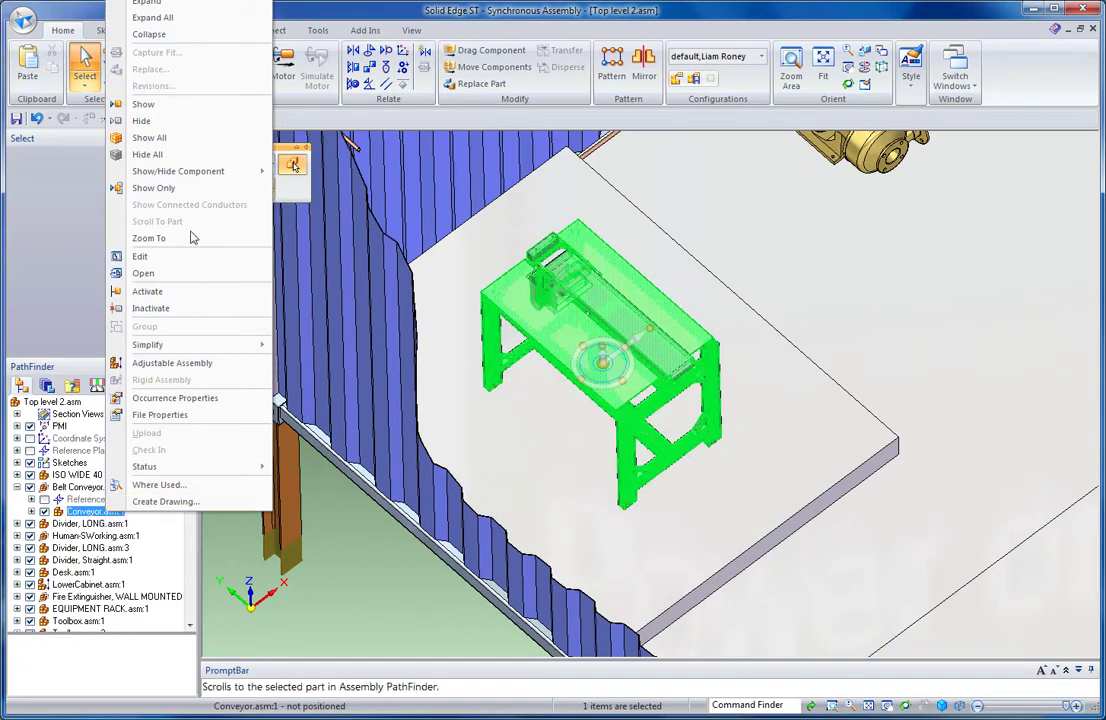
pyautogui.click(176, 257)
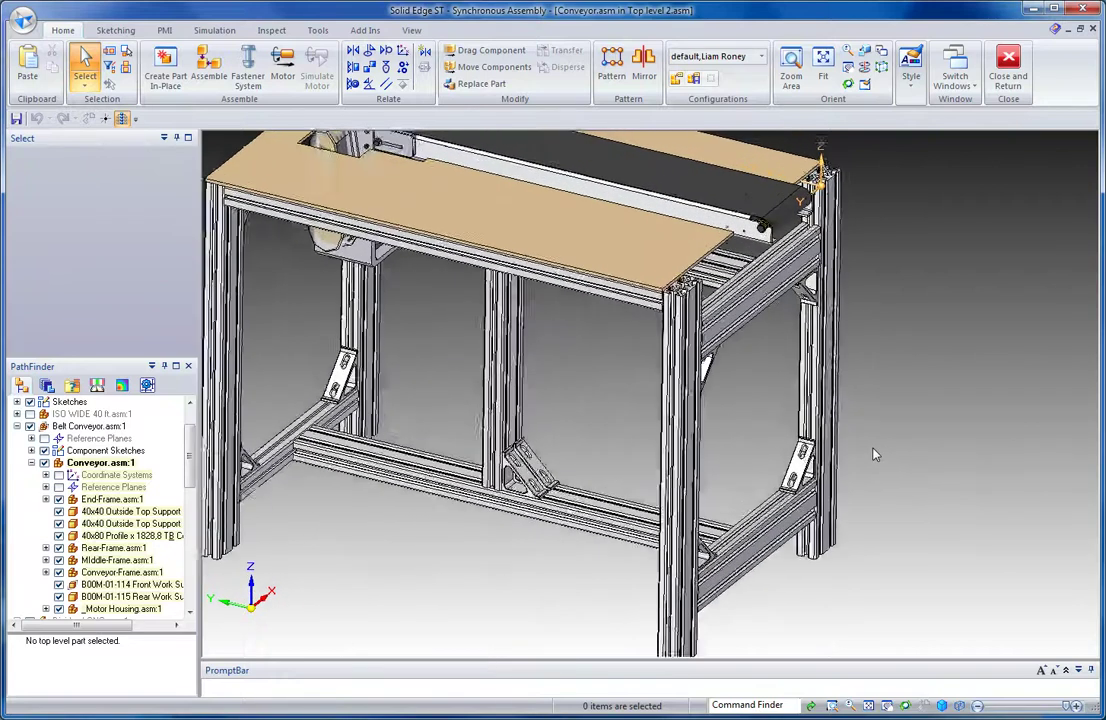
# - Try moving the lower end support alone and the whole end frame away from the conveyor table
pyautogui.click(765, 556)
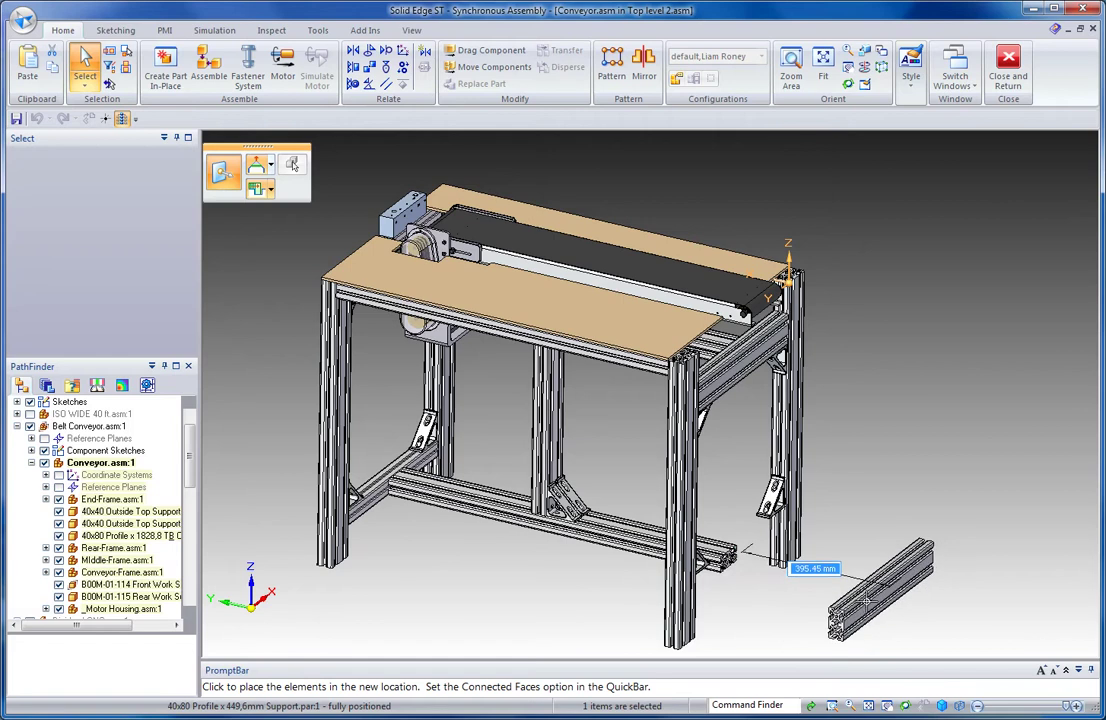
pyautogui.click(865, 601)
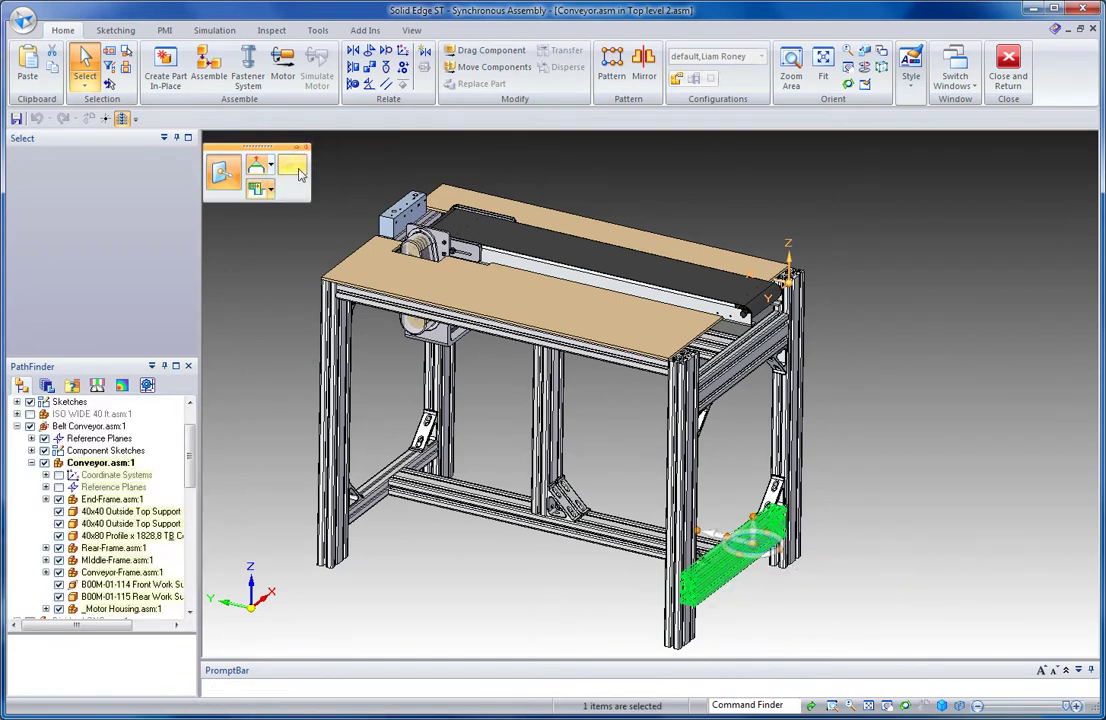
pyautogui.click(291, 163)
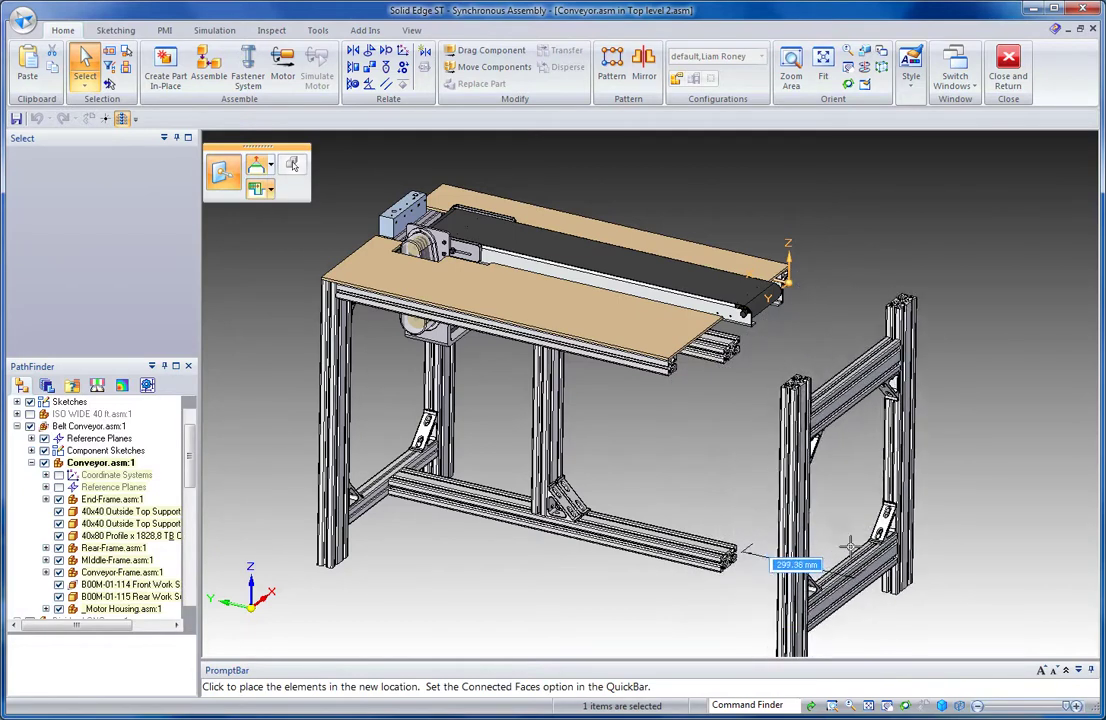
pyautogui.click(821, 540)
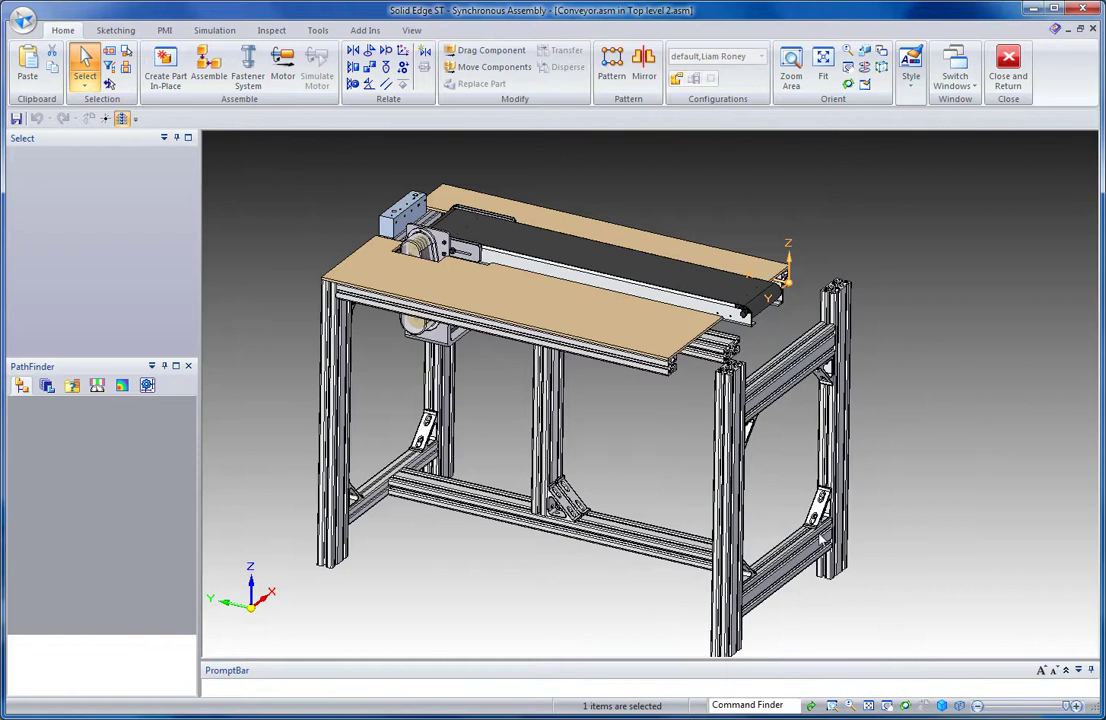
pyautogui.click(833, 525)
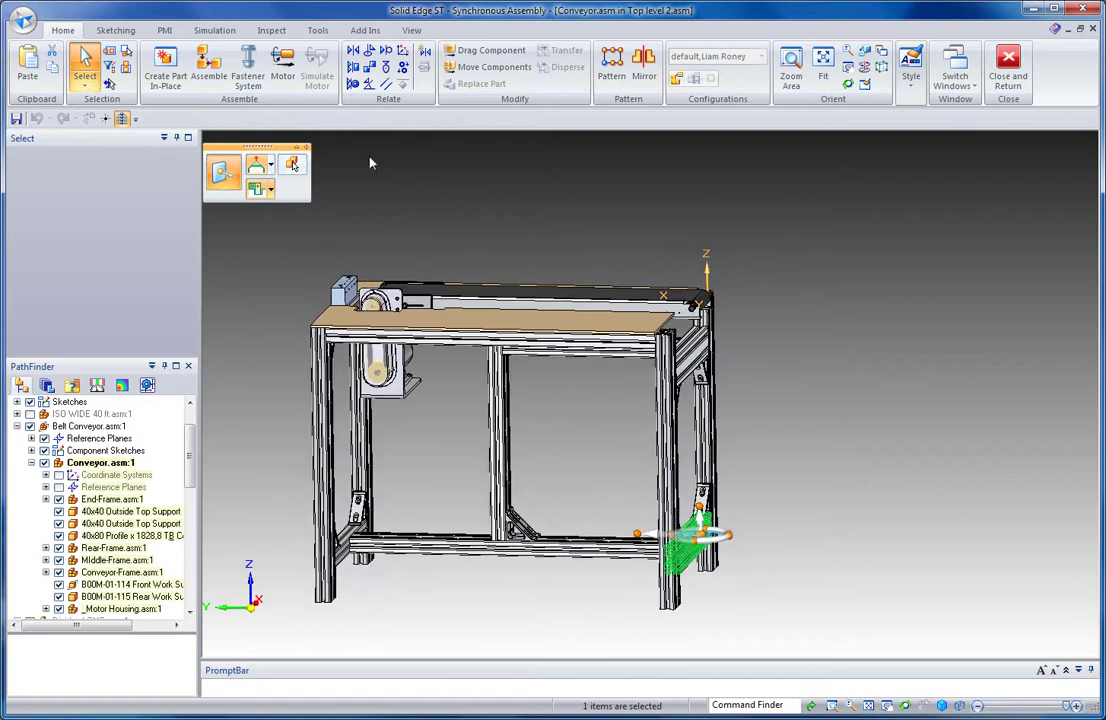
pyautogui.press('Escape')
# - With Faces Priority selection, move all faces of the end frame outward to lengthen the conveyor table, and return to the top-level assembly
pyautogui.click(84, 86)
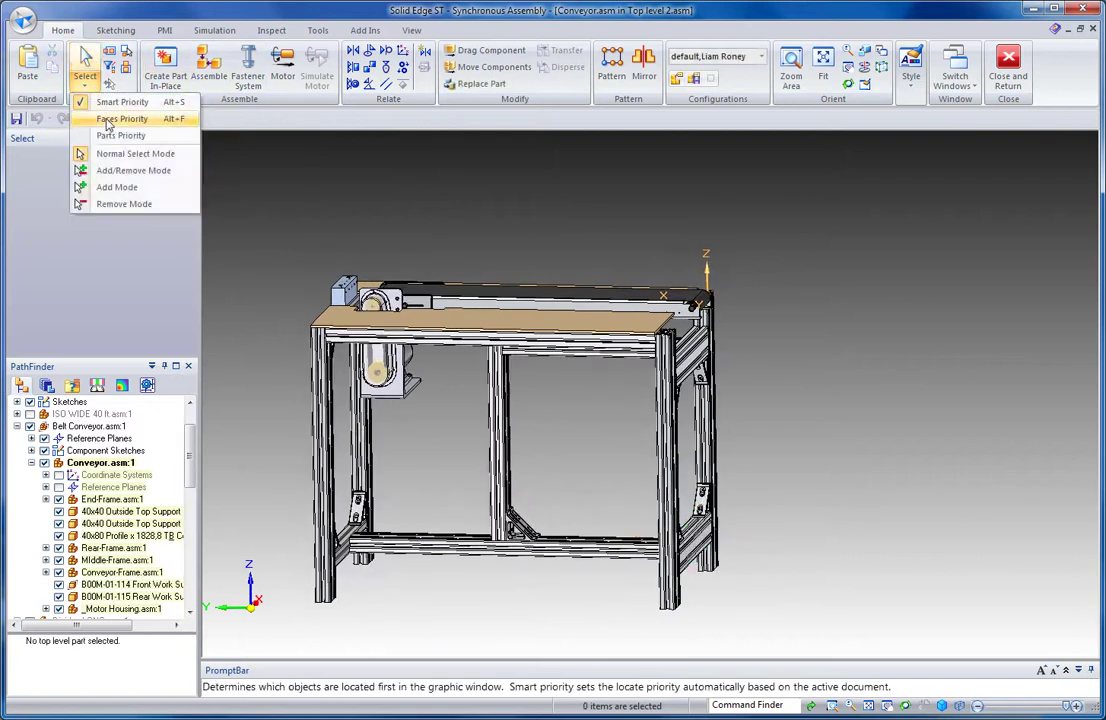
pyautogui.click(120, 119)
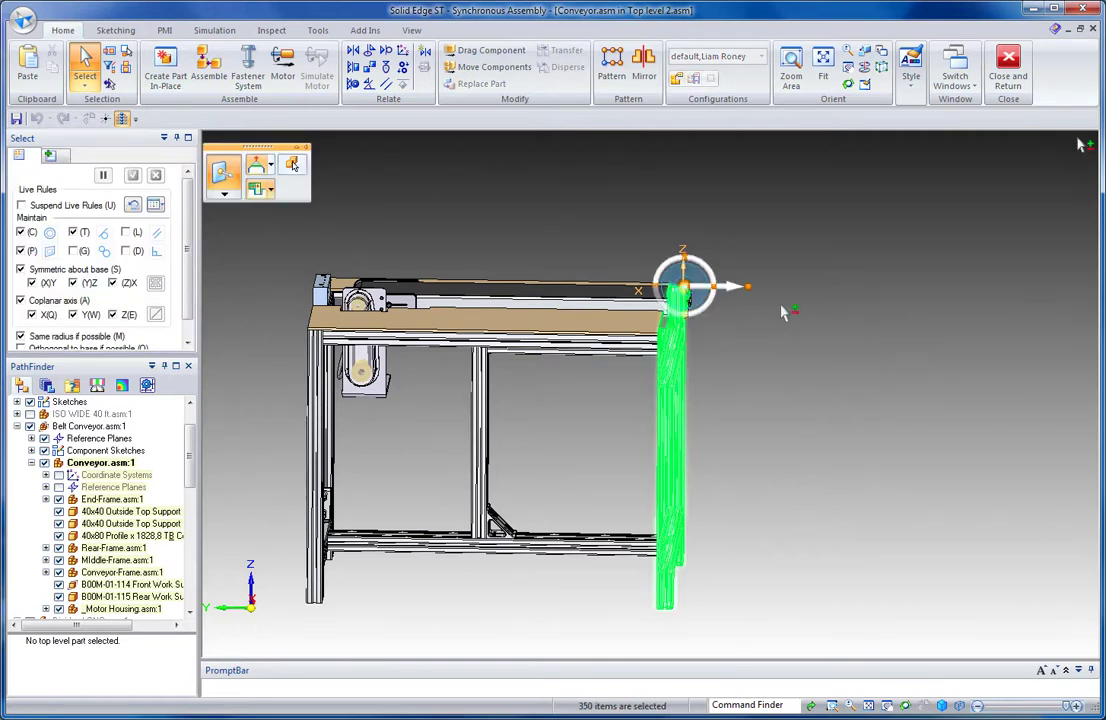
pyautogui.click(737, 291)
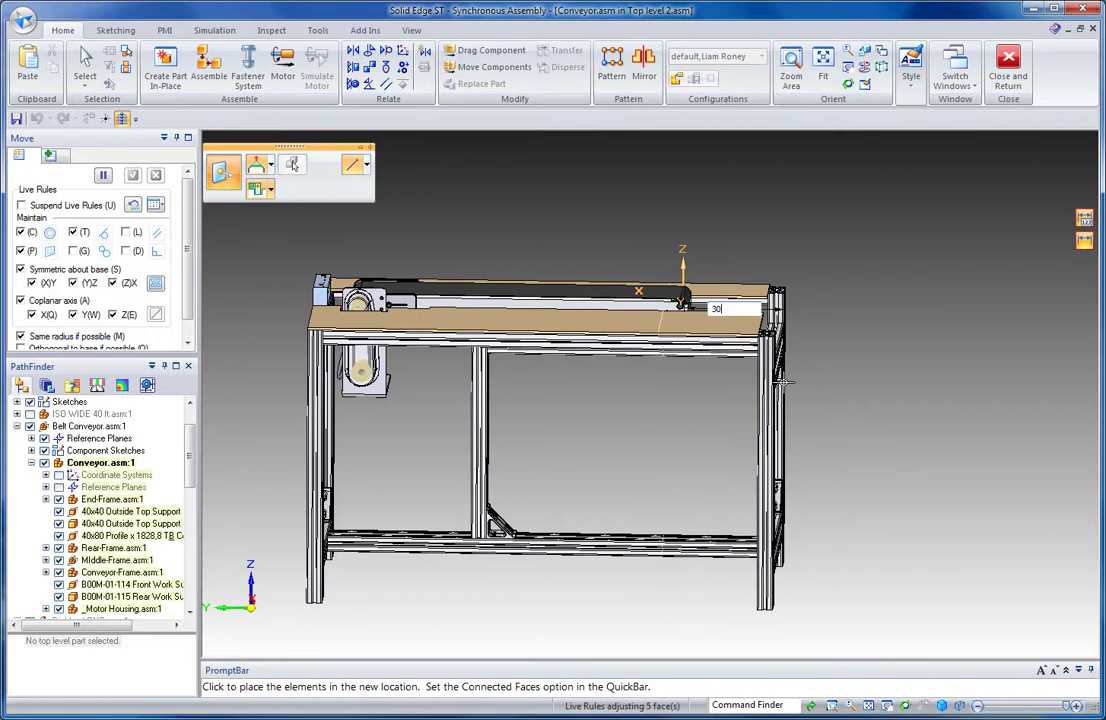
pyautogui.press('Return')
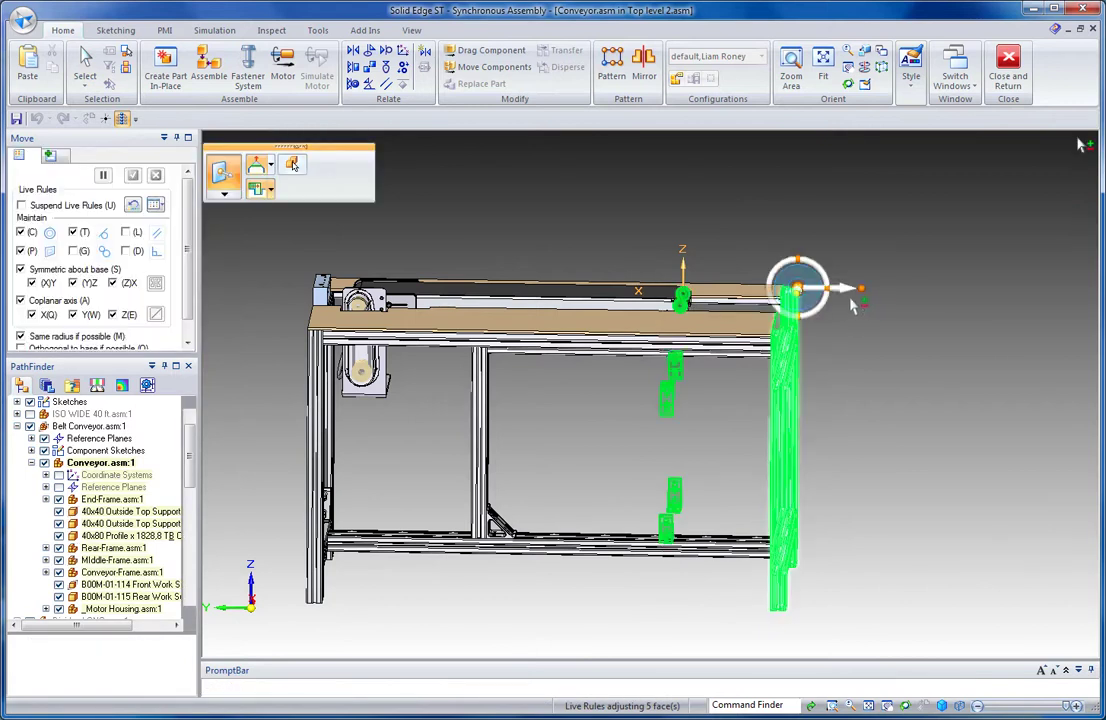
pyautogui.moveTo(853, 306); pyautogui.dragTo(842, 307, button='middle')
pyautogui.click(922, 303)
pyautogui.moveTo(932, 322); pyautogui.dragTo(936, 339, button='middle')
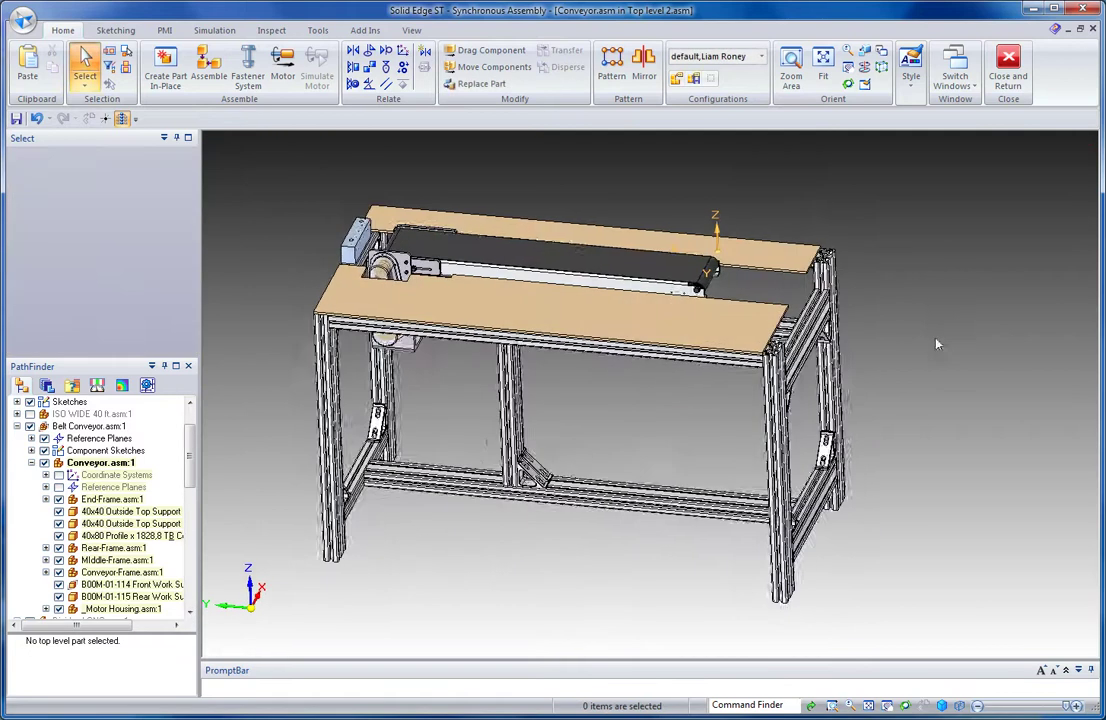
pyautogui.click(1010, 72)
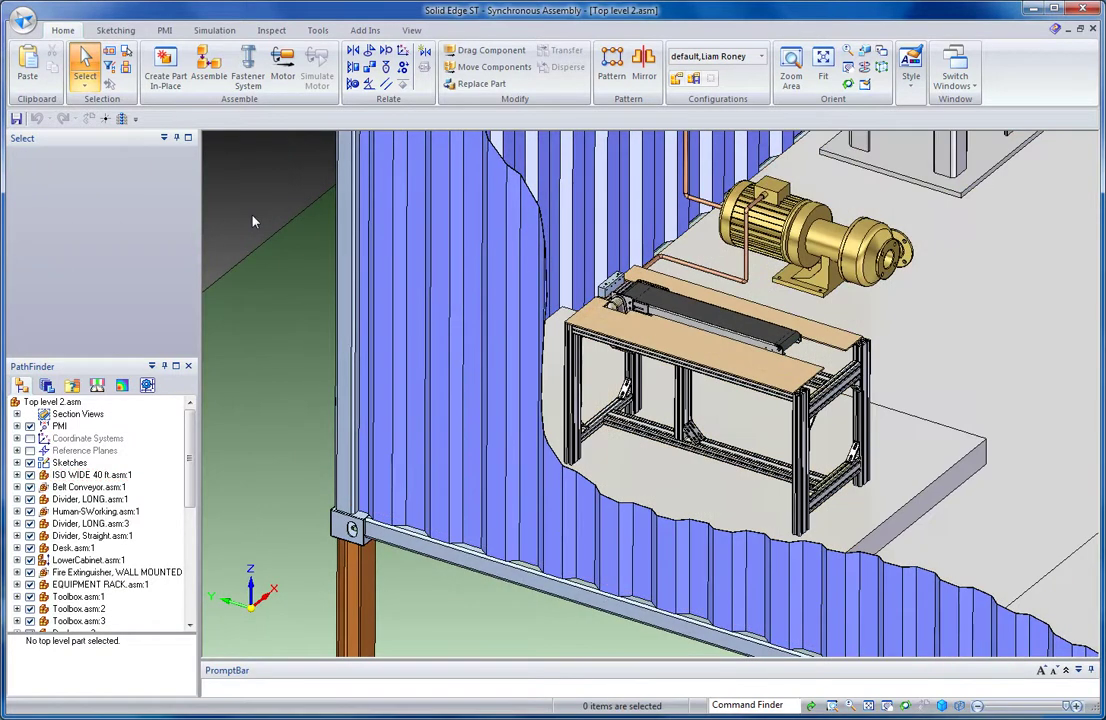
# - Set up the Assembly Relationship Assistant with Belt Conveyor.asm as Select Set 1 and the ISO WIDE 40 ft container floor as Select Set 2
pyautogui.click(95, 487)
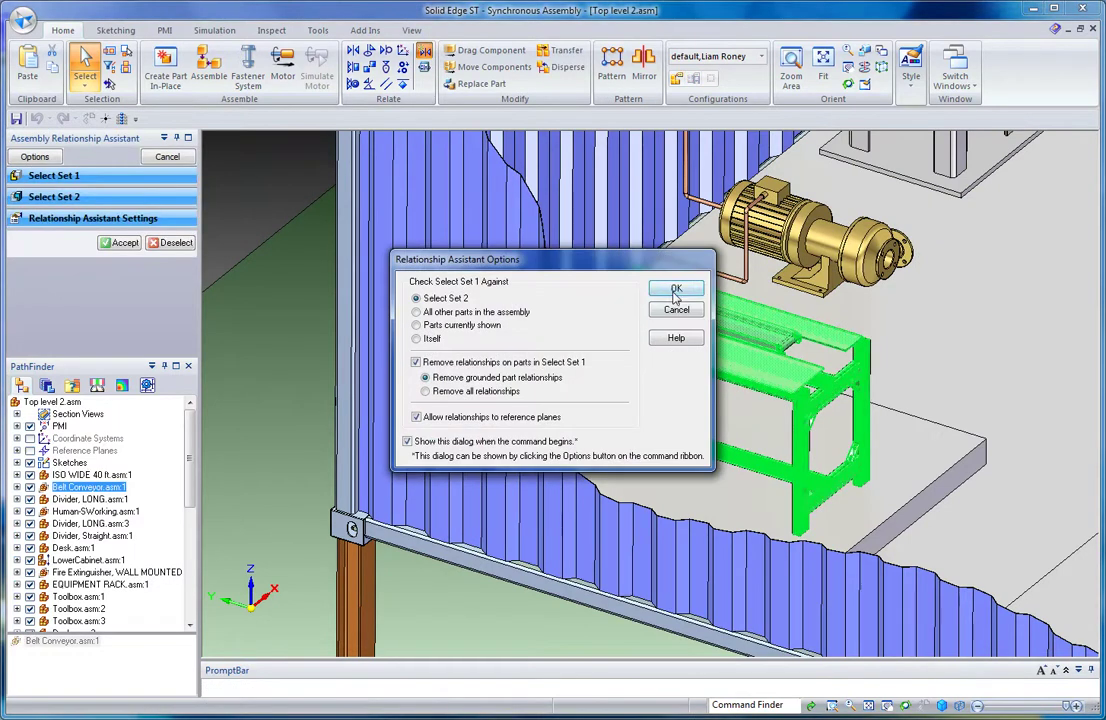
pyautogui.click(676, 290)
pyautogui.rightClick(955, 348)
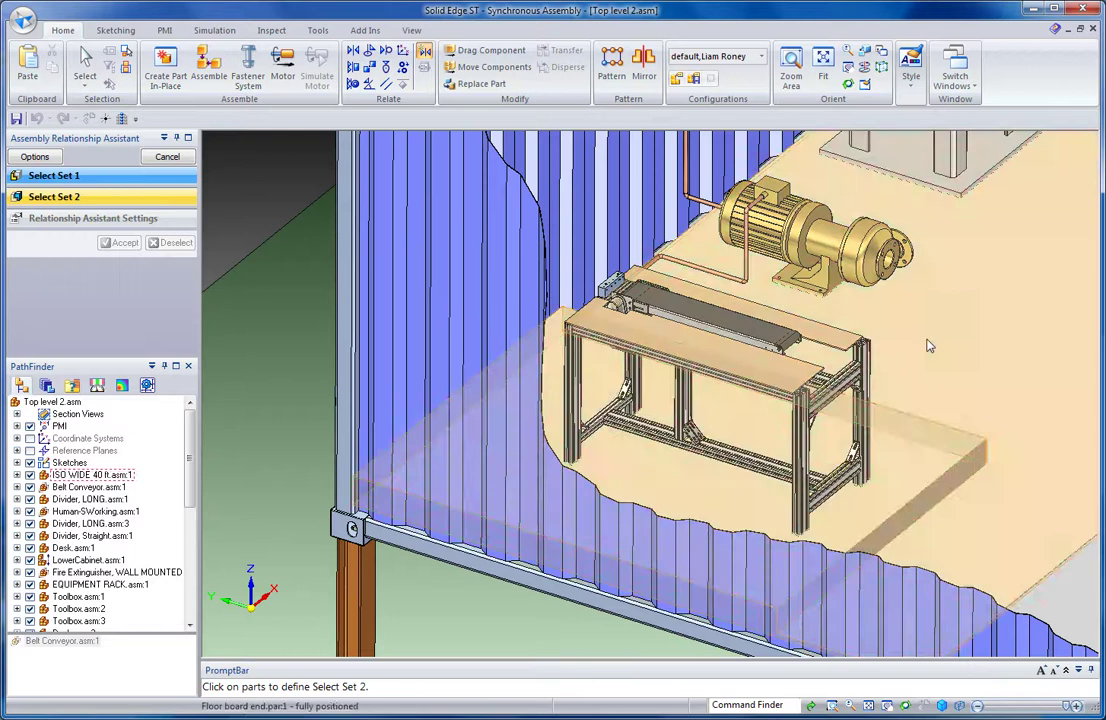
pyautogui.click(912, 459)
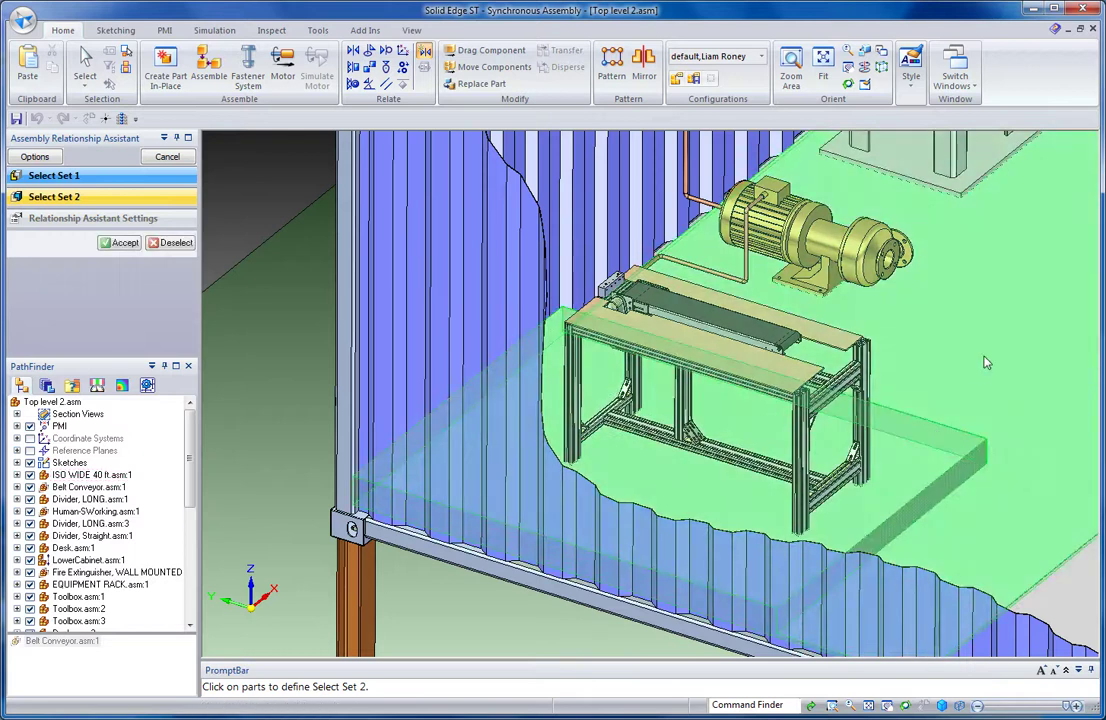
pyautogui.click(118, 243)
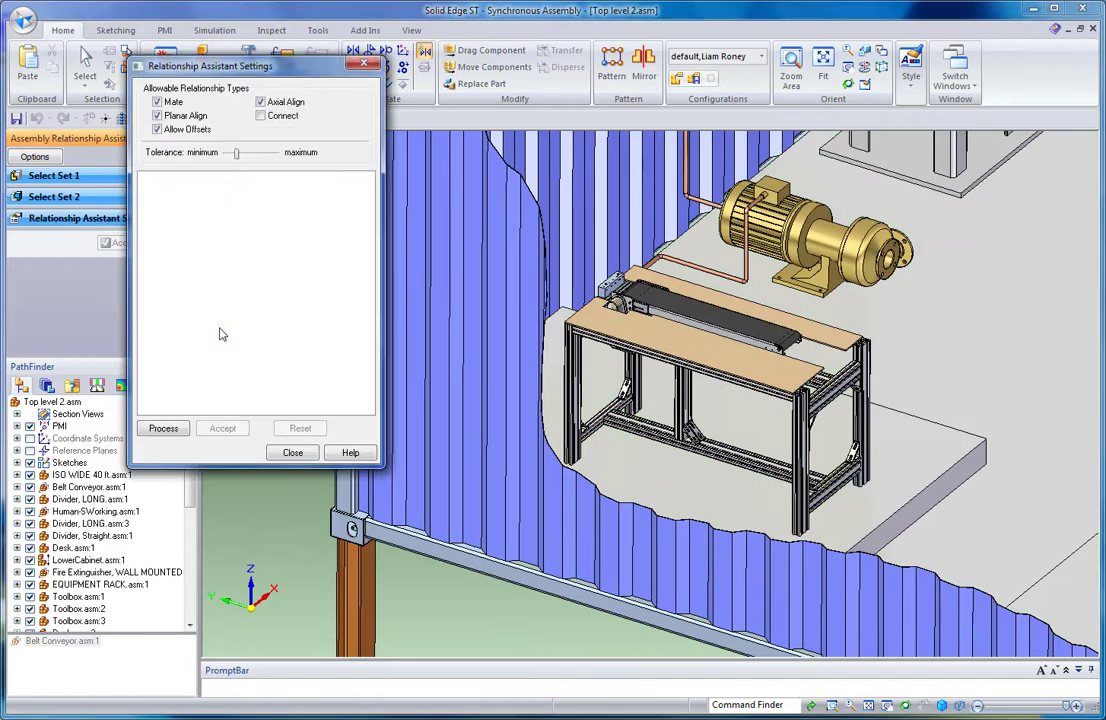
# - Process the two sets, accept all proposed mates between the belt conveyor and the container, and finish the assistant
pyautogui.click(158, 429)
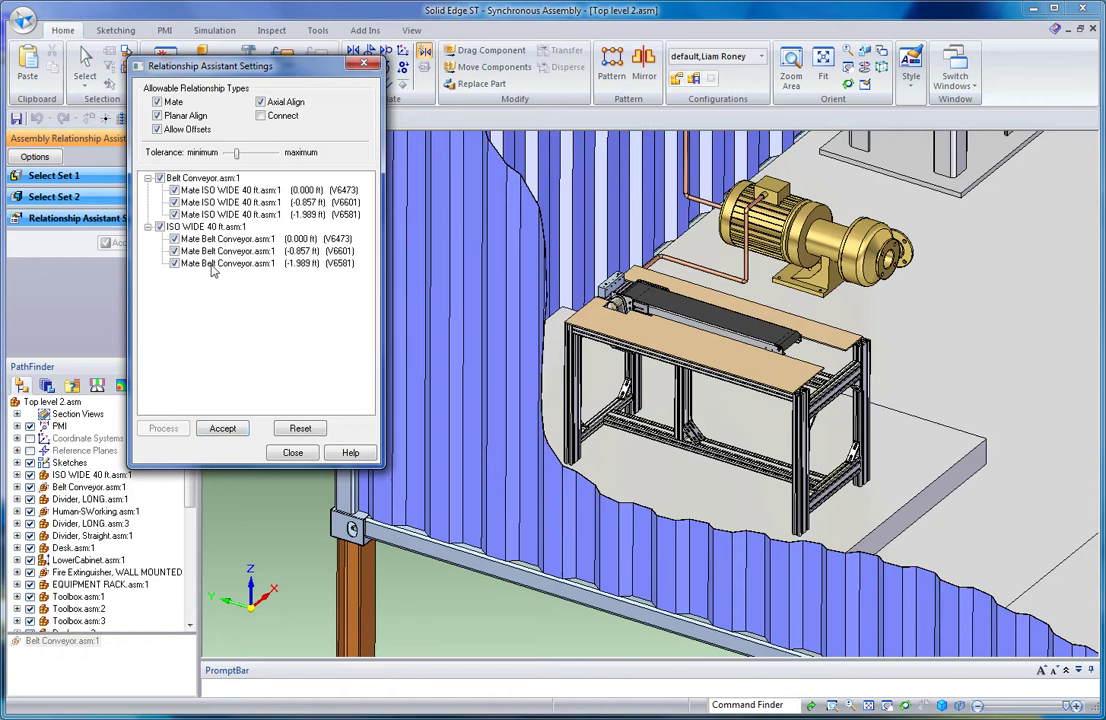
pyautogui.click(222, 428)
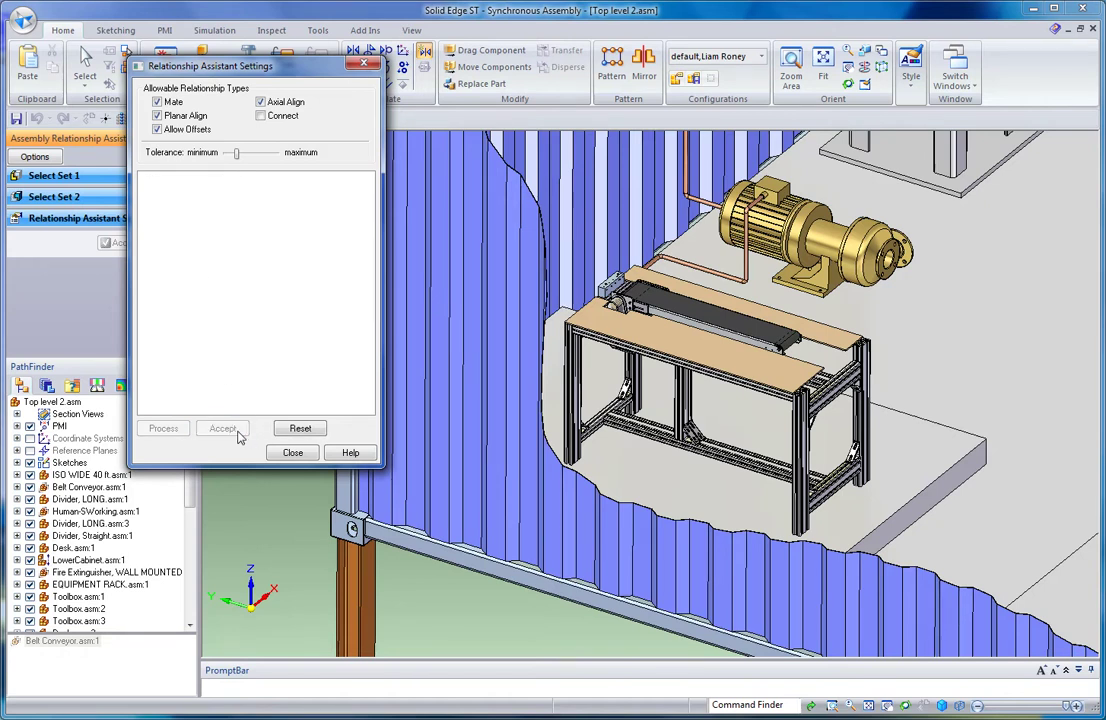
pyautogui.click(289, 454)
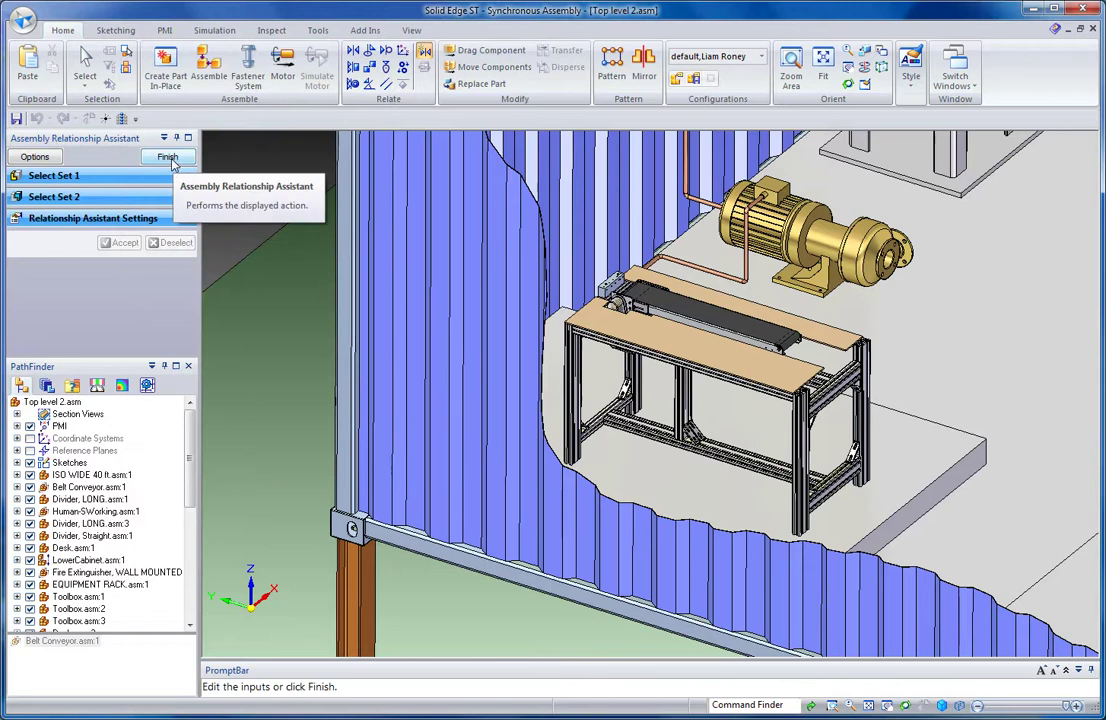
pyautogui.click(168, 158)
pyautogui.click(85, 62)
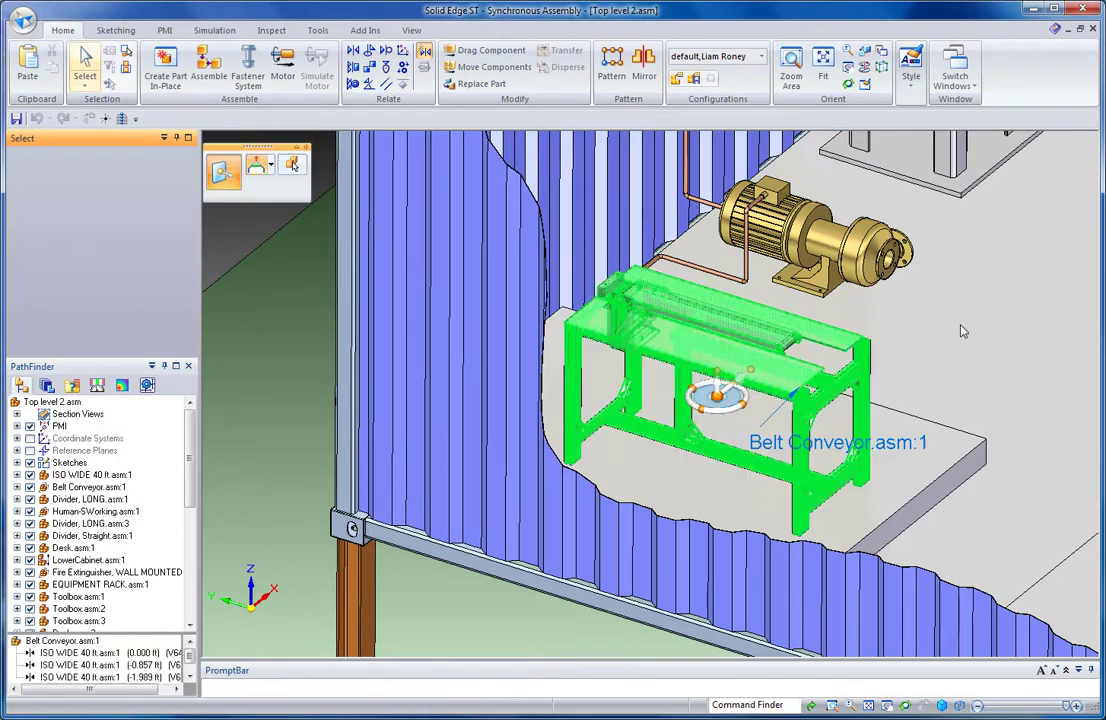
pyautogui.scroll(-5, 943, 330)
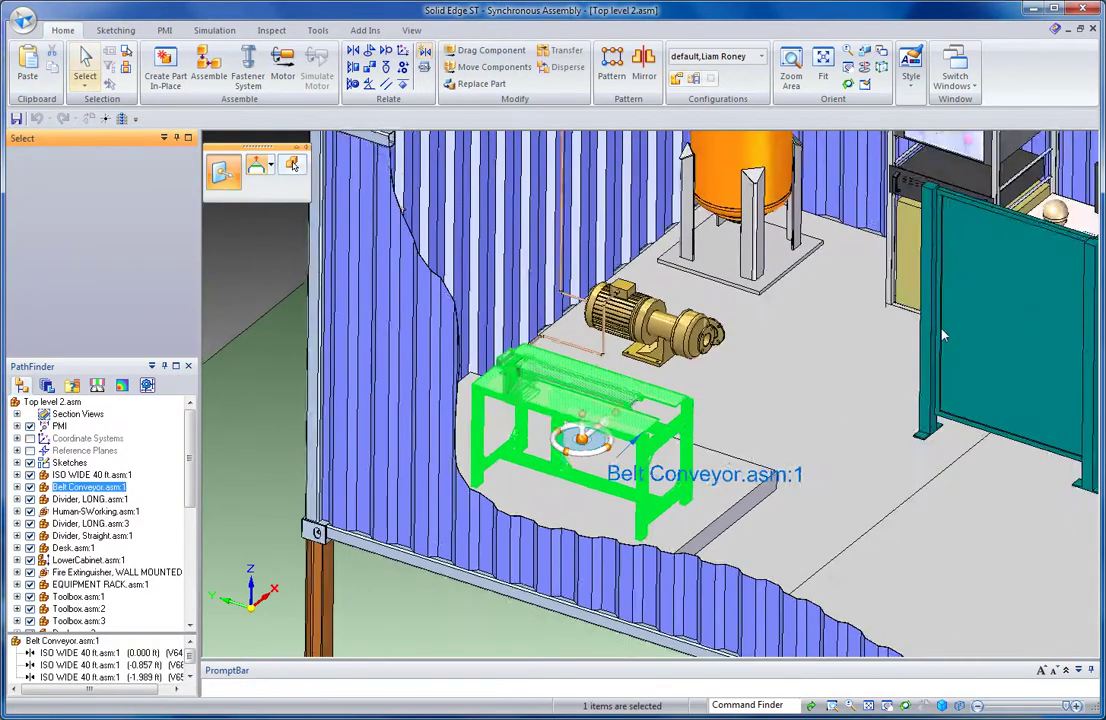
pyautogui.scroll(-4, 792, 372)
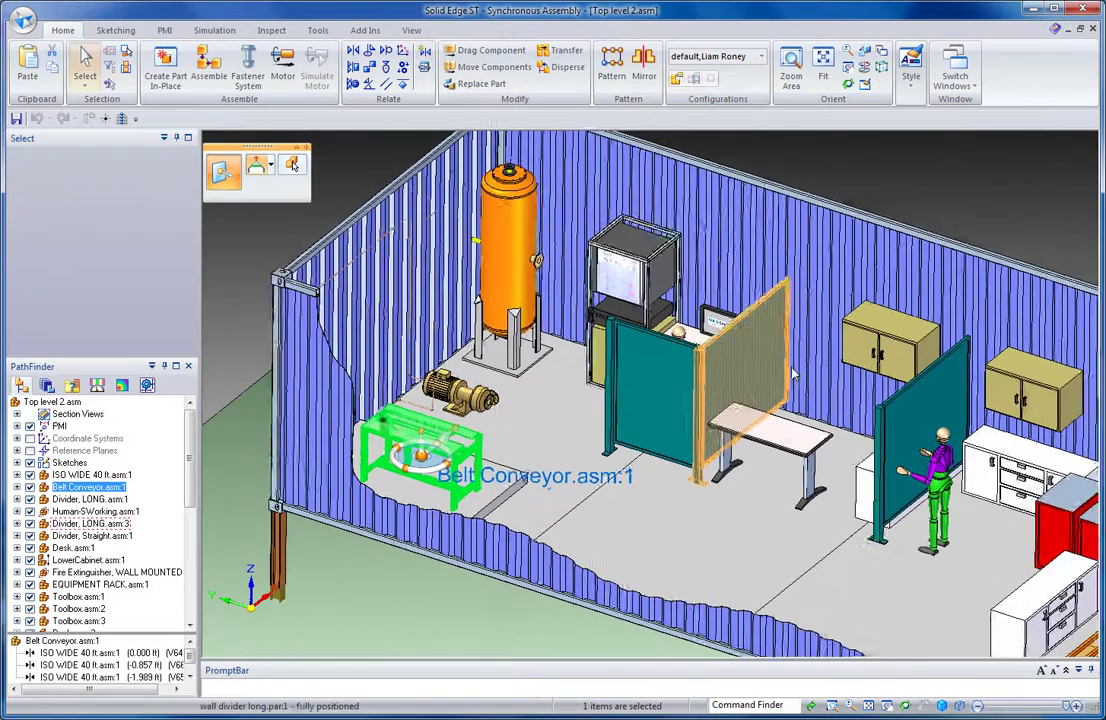
pyautogui.click(880, 220)
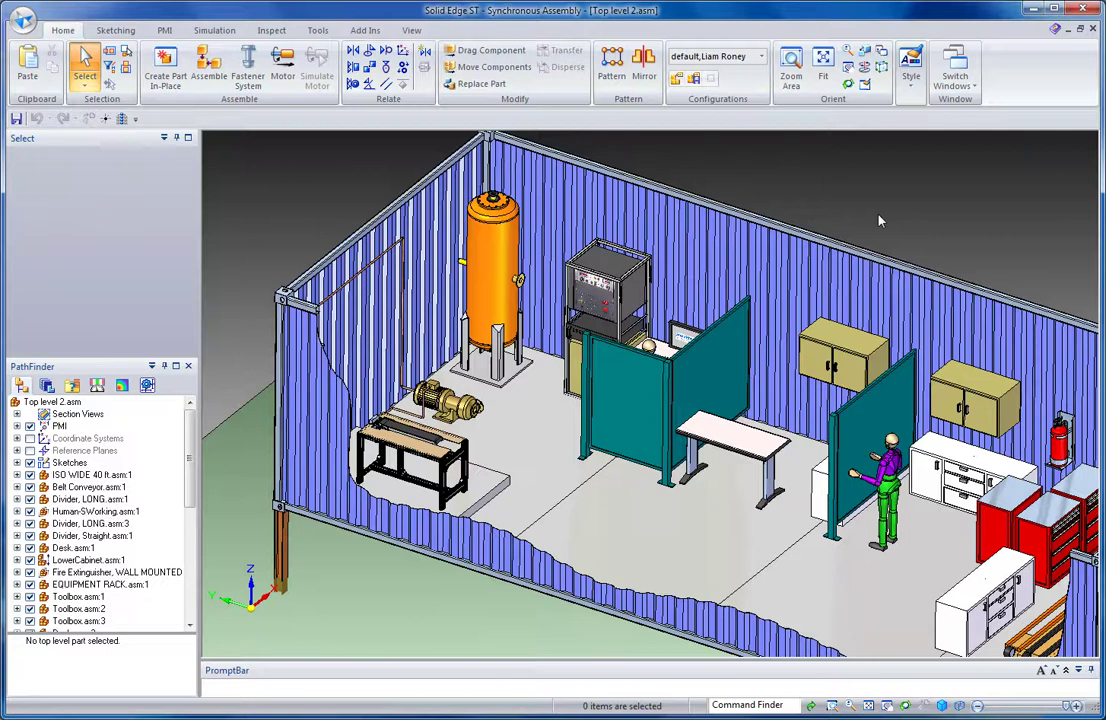
pyautogui.moveTo(880, 220)
pyautogui.keyDown('shift'); pyautogui.mouseDown(button='middle')
pyautogui.moveTo(779, 198)
pyautogui.moveTo(878, 204)
pyautogui.mouseUp(button='middle'); pyautogui.keyUp('shift')
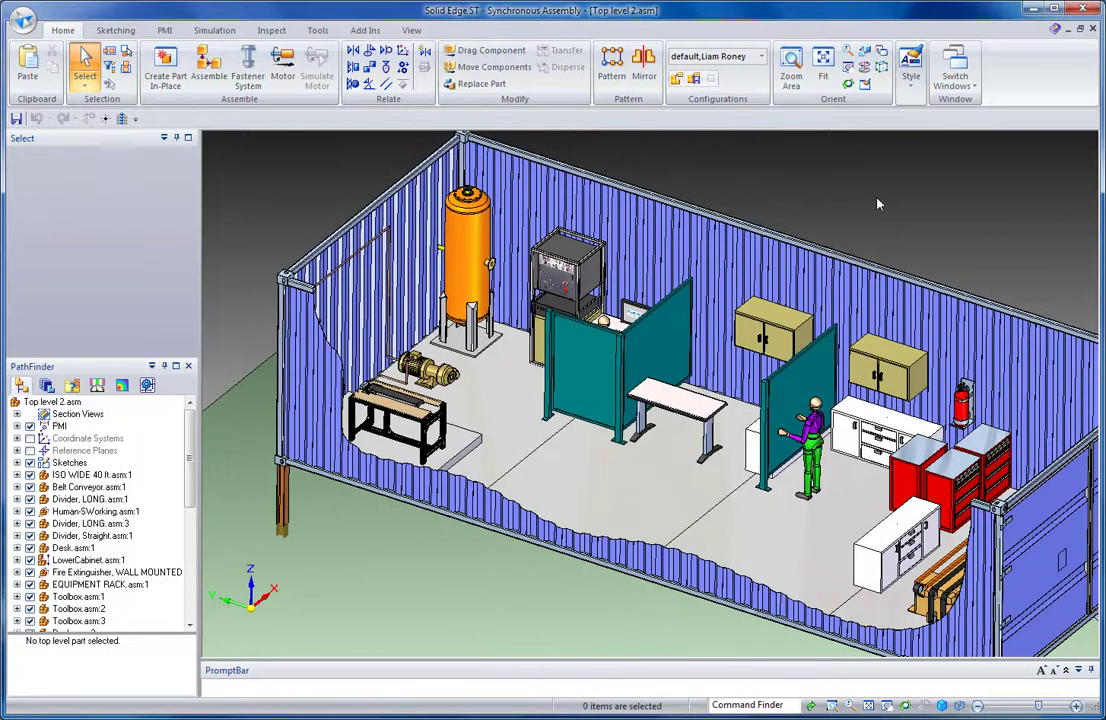